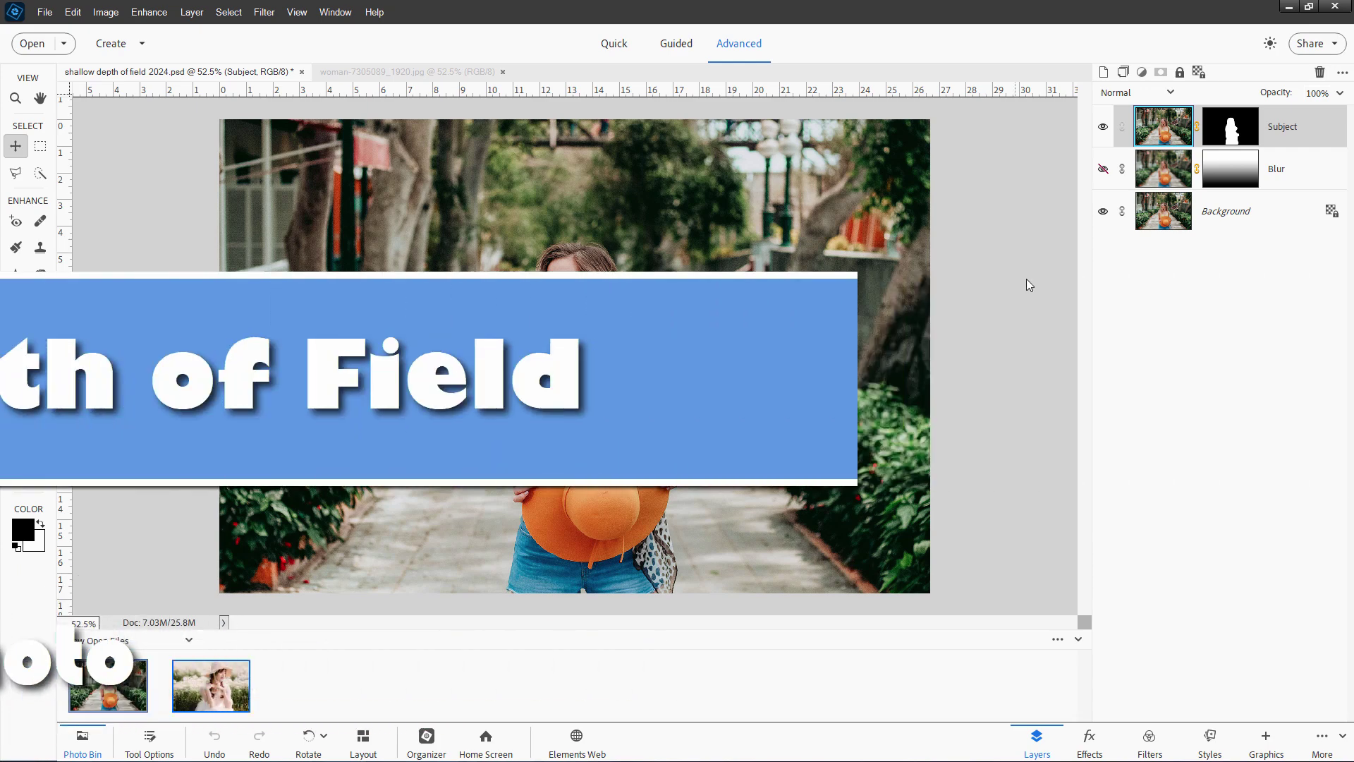
# - Show the Blur layer to reveal the finished effect, then view and close the woman-7305089_1920.jpg tab
pyautogui.click(1103, 170)
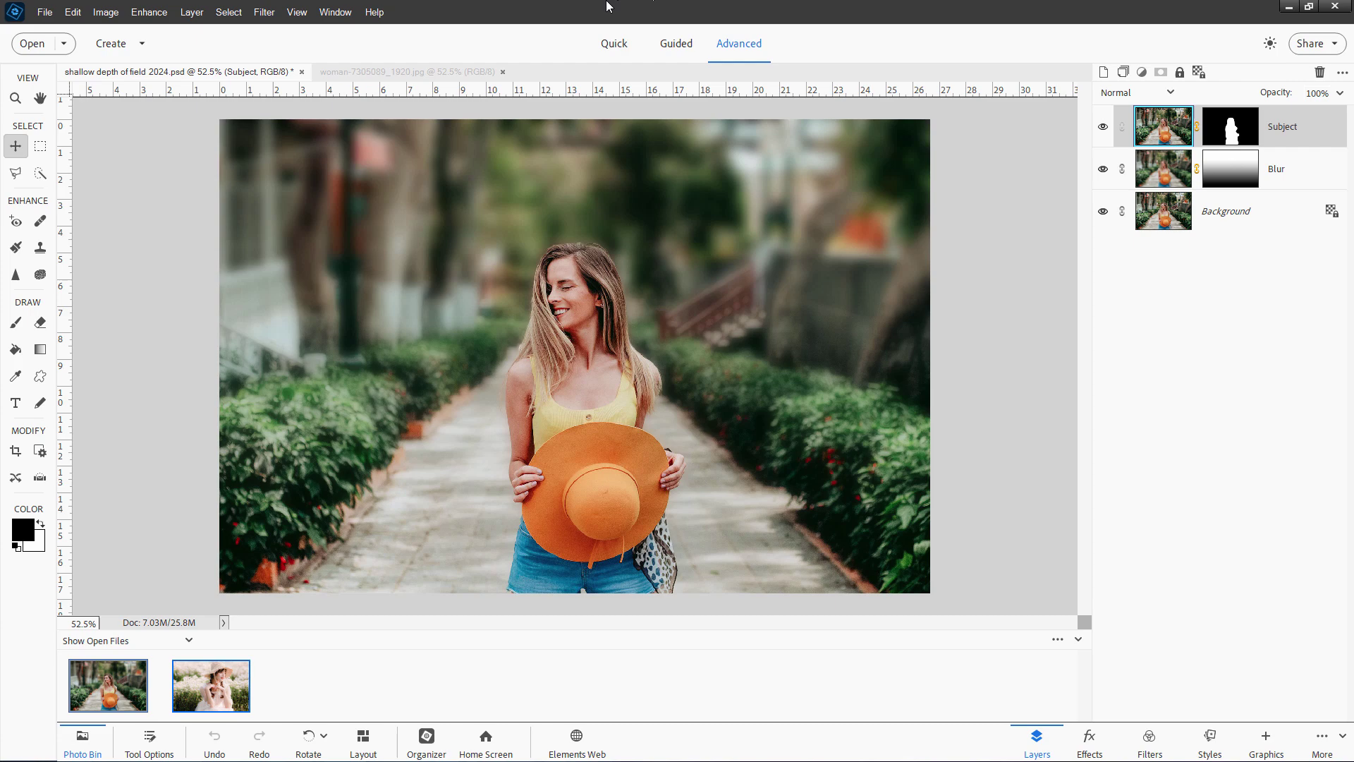
pyautogui.click(454, 74)
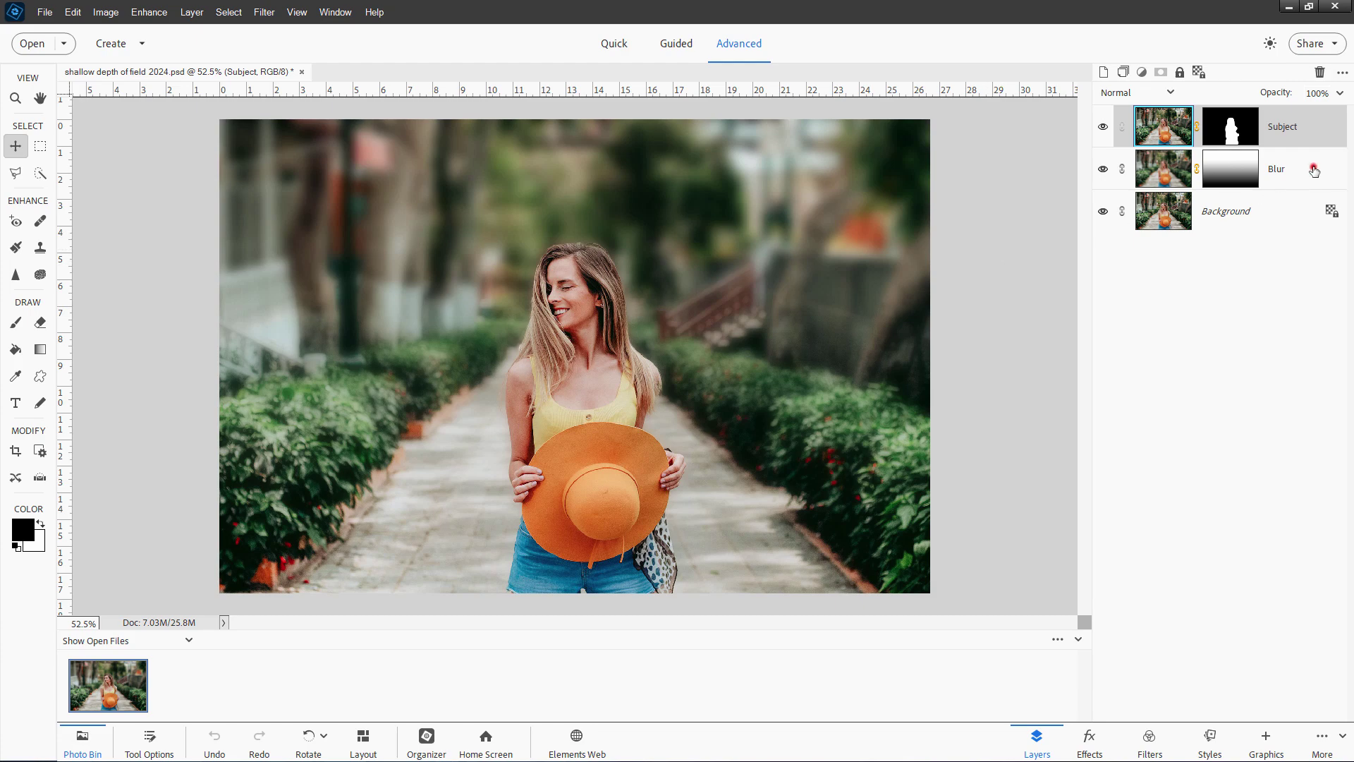
# - Select the Subject and Blur layers together and delete both, confirming with Yes
pyautogui.keyDown('ctrl'); pyautogui.click(1314, 170); pyautogui.keyUp('ctrl')
pyautogui.press('Delete')
pyautogui.click(568, 287)
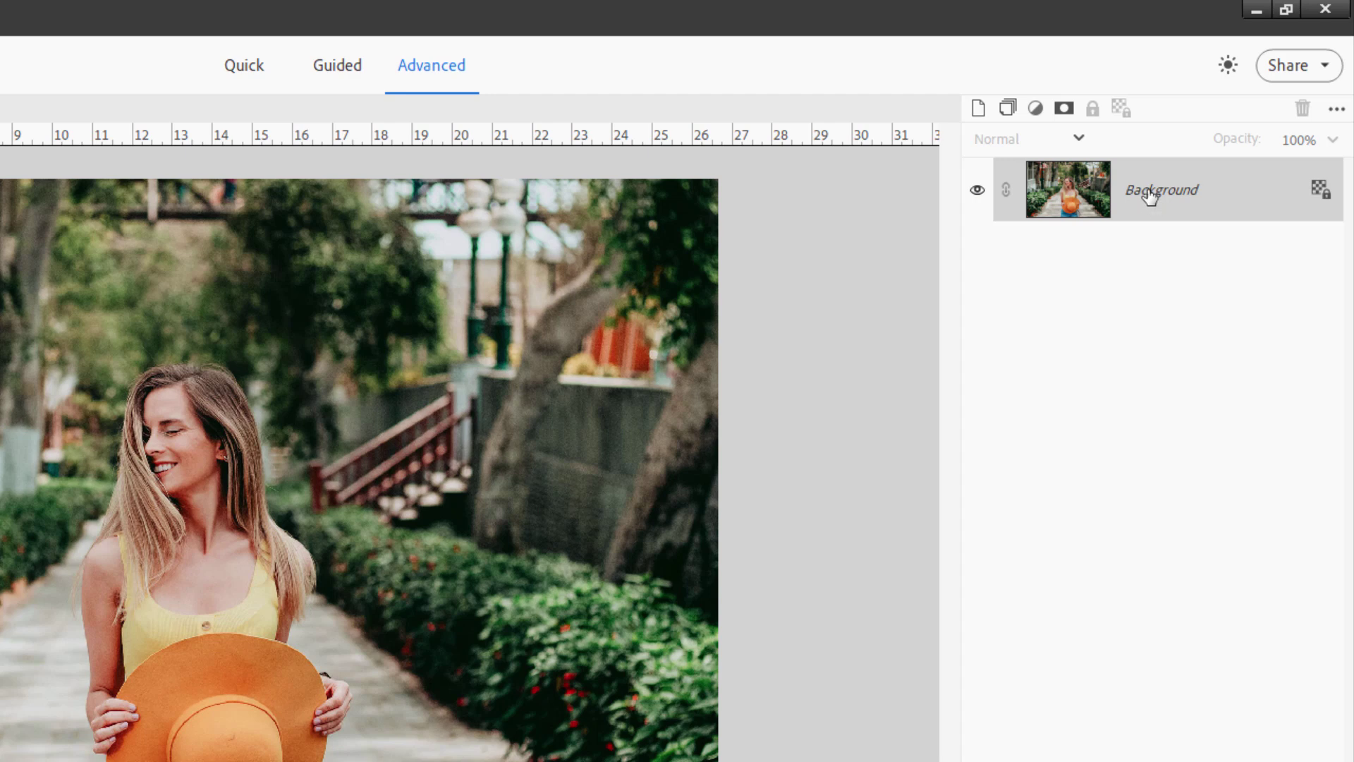
# - Duplicate the Background layer and rename the copy Blur
pyautogui.rightClick(1149, 194)
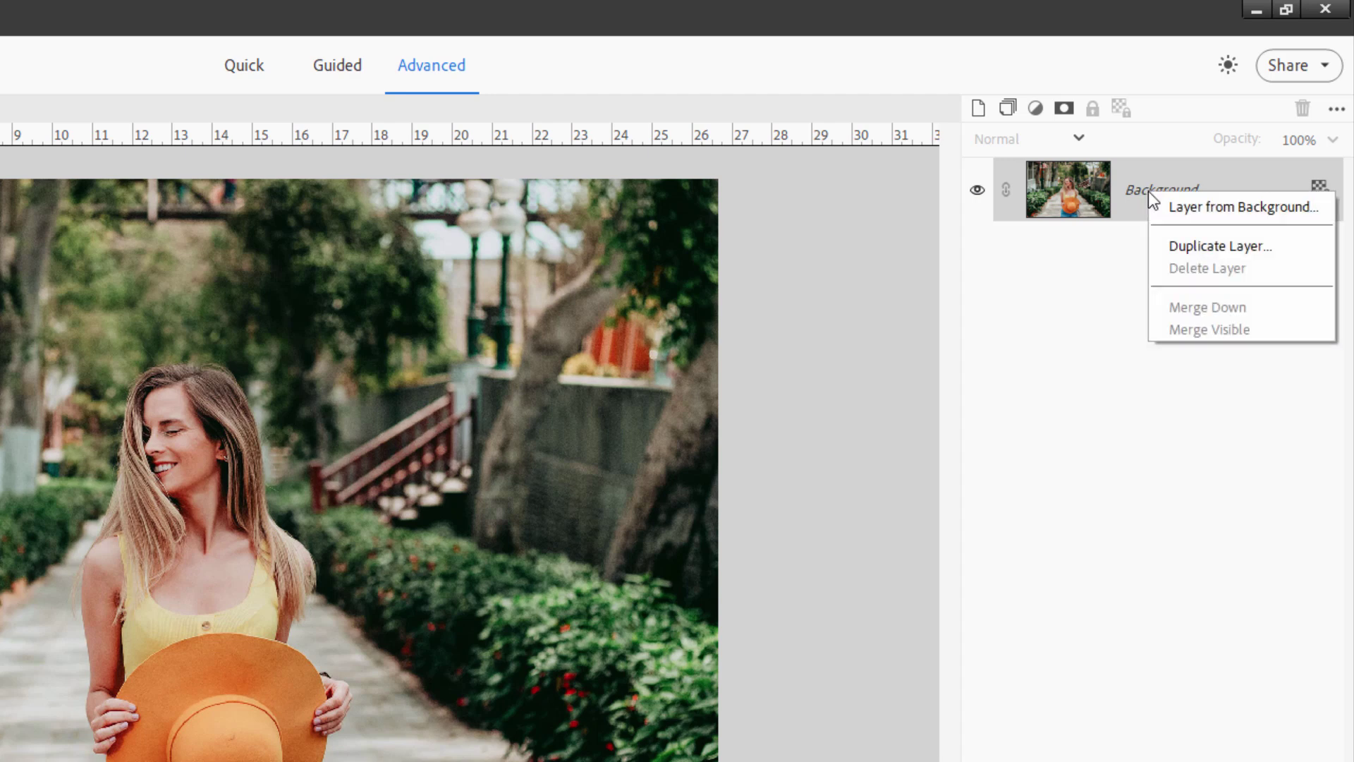
pyautogui.click(1187, 243)
pyautogui.click(529, 346)
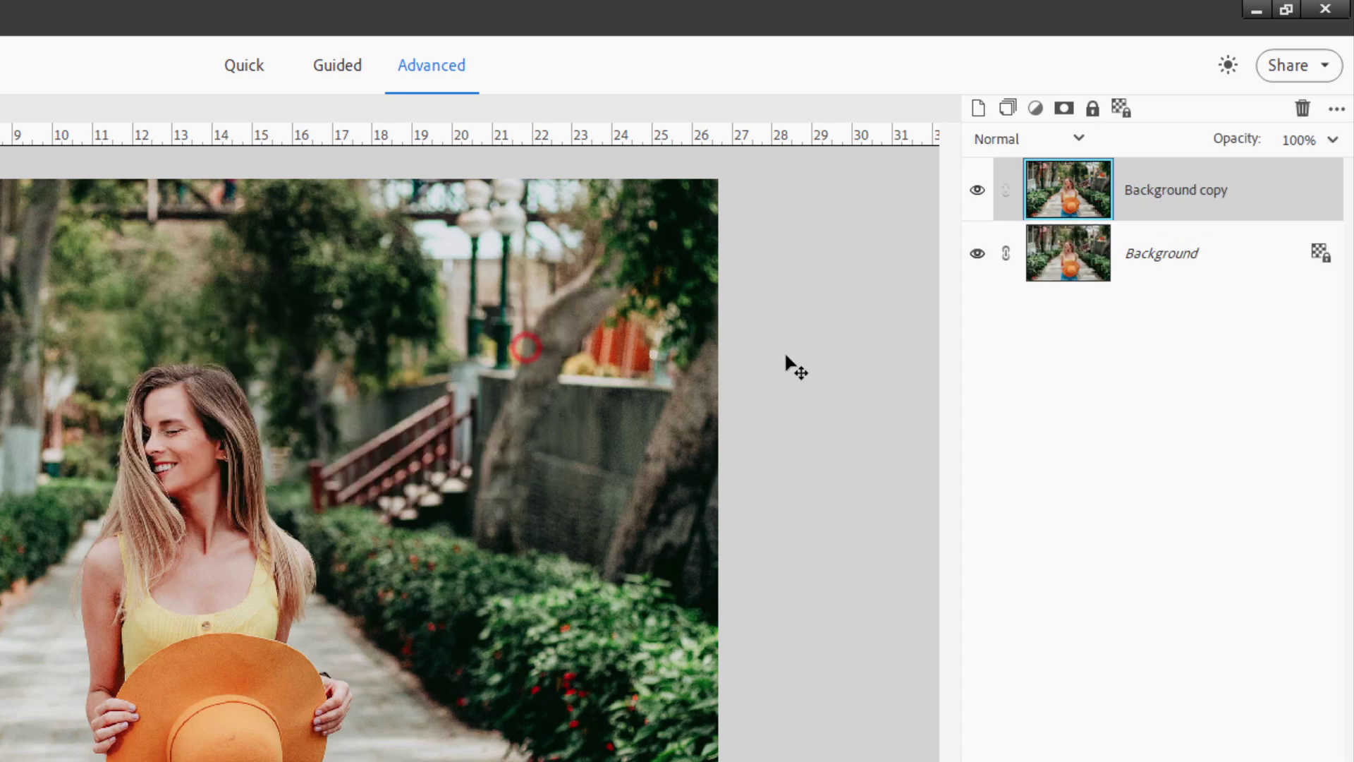
pyautogui.doubleClick(1156, 196)
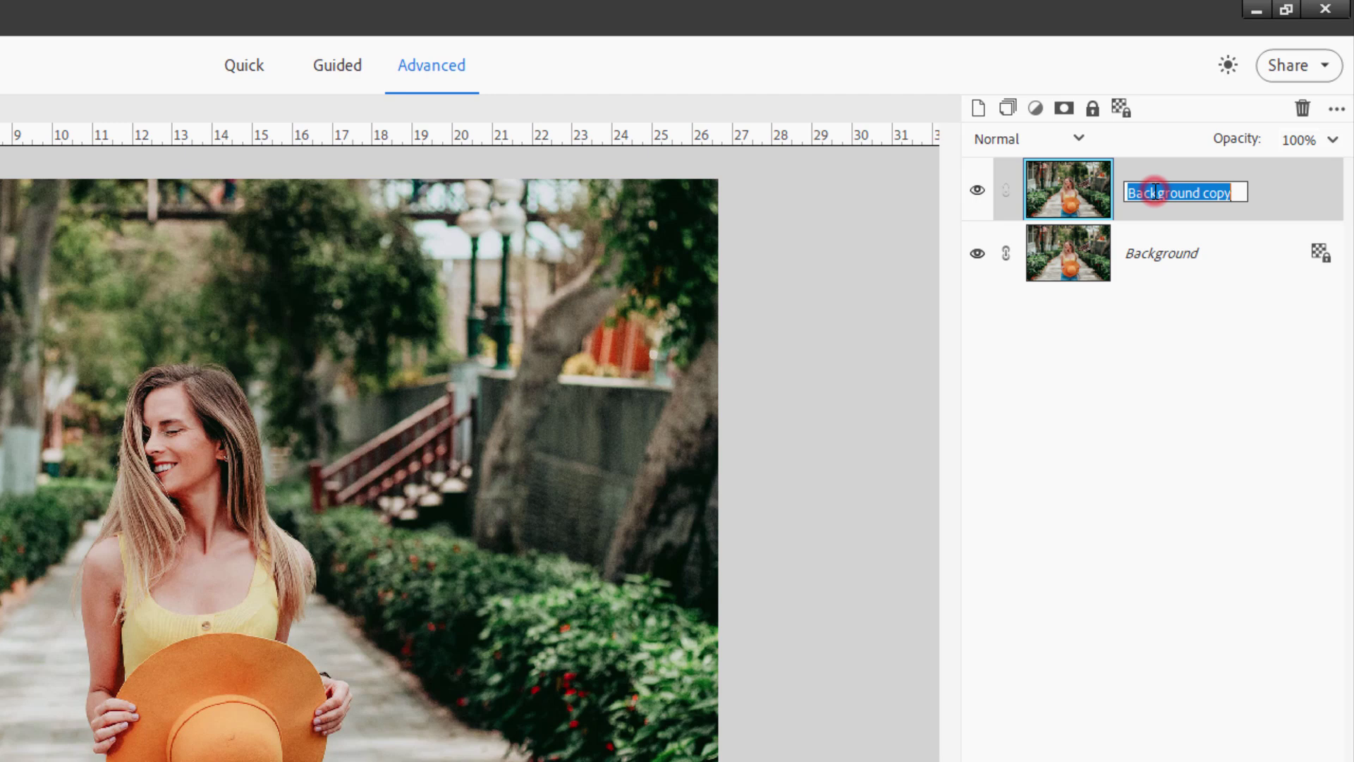
pyautogui.press('BackSpace')
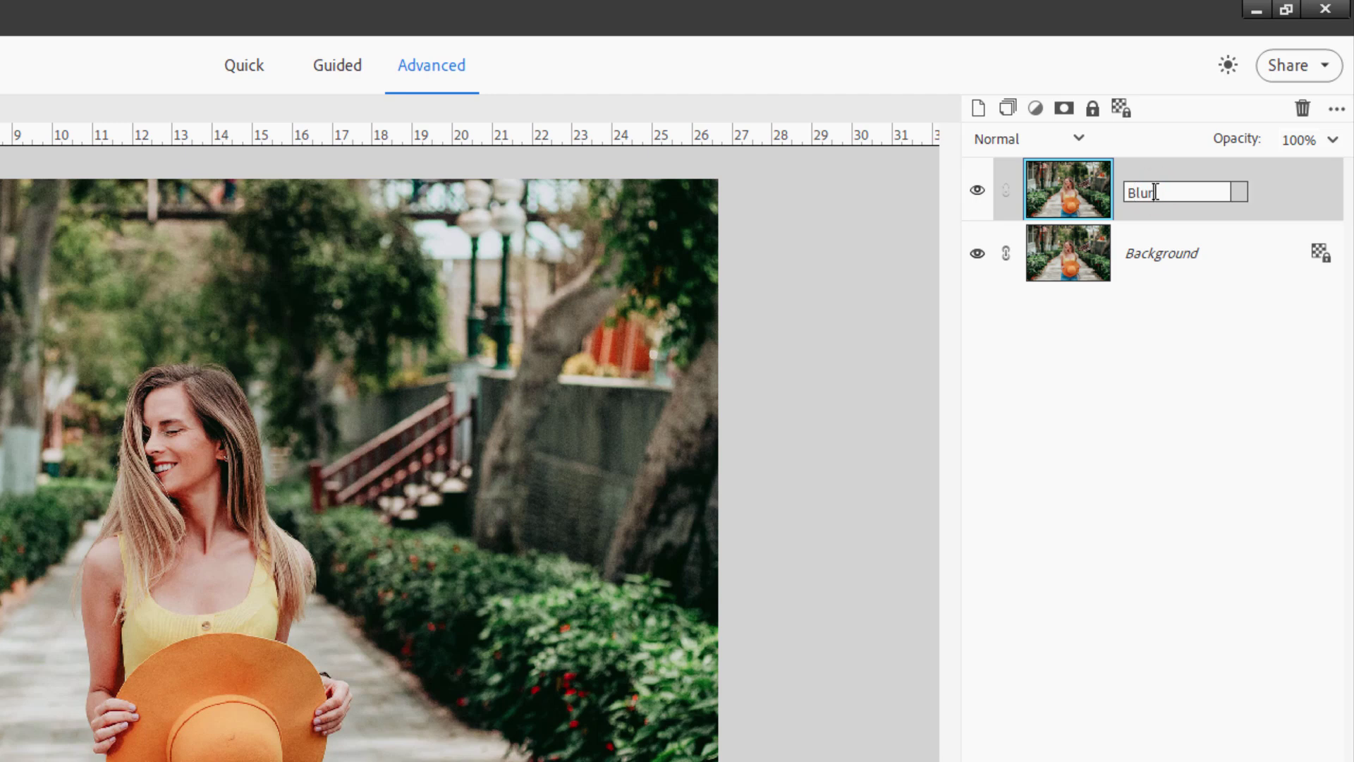
pyautogui.press('Return')
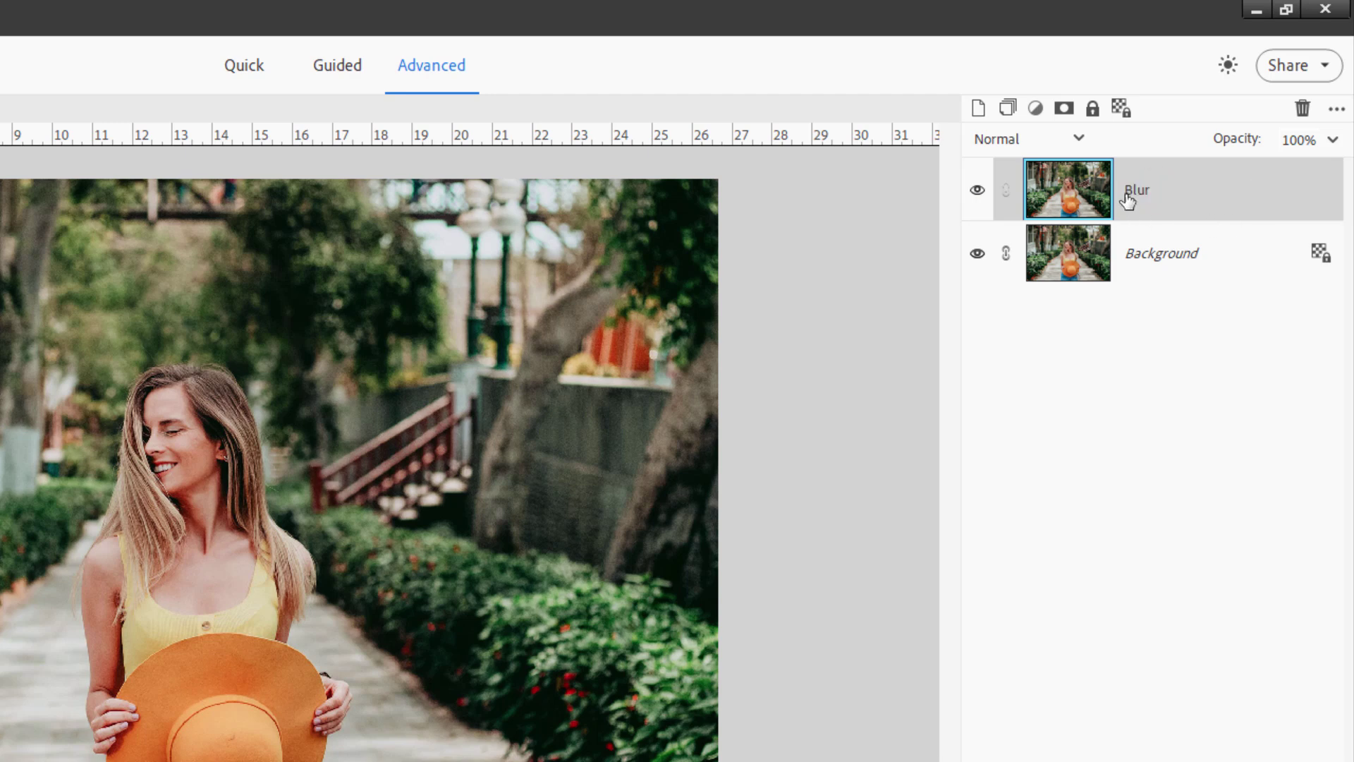
# - Duplicate Blur as a new layer named Subject, then hide the Blur and Background layers
pyautogui.rightClick(1130, 201)
pyautogui.click(1177, 269)
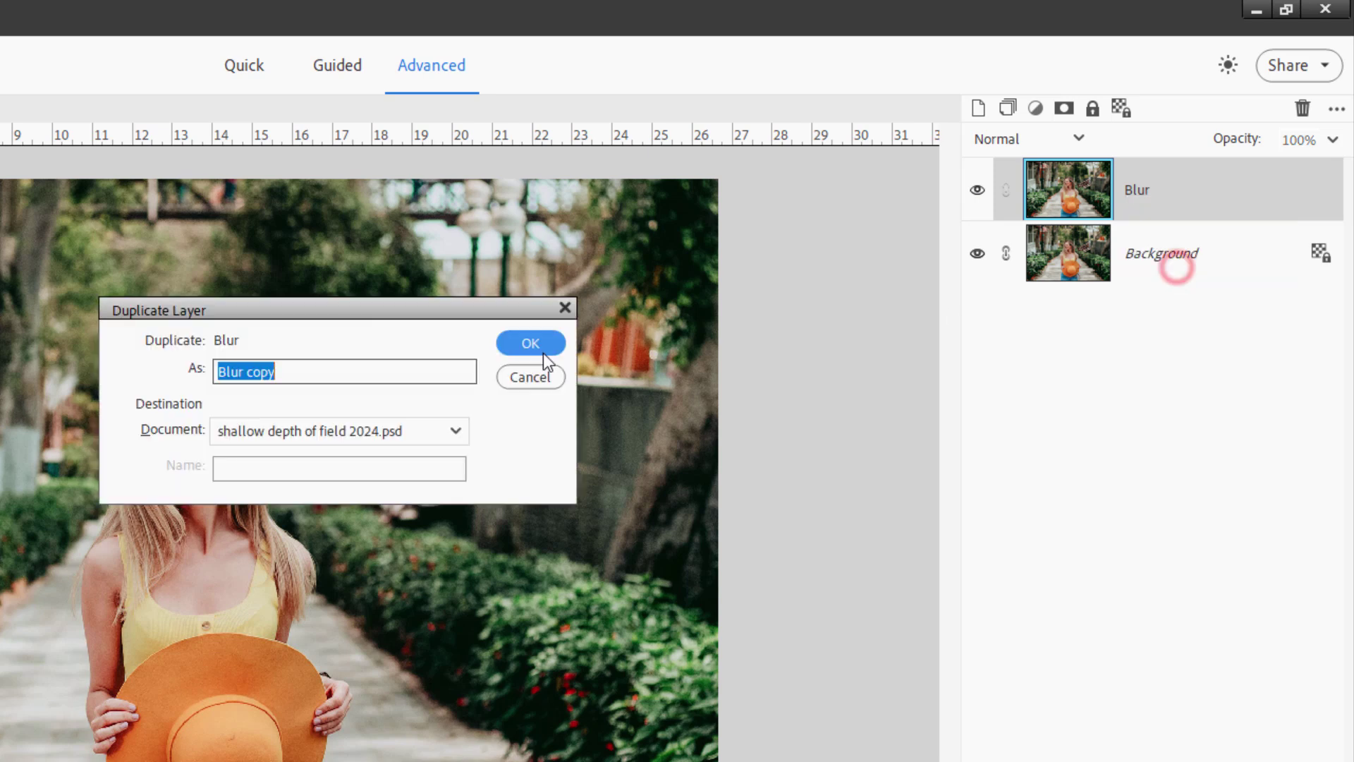
pyautogui.click(523, 338)
pyautogui.doubleClick(1135, 192)
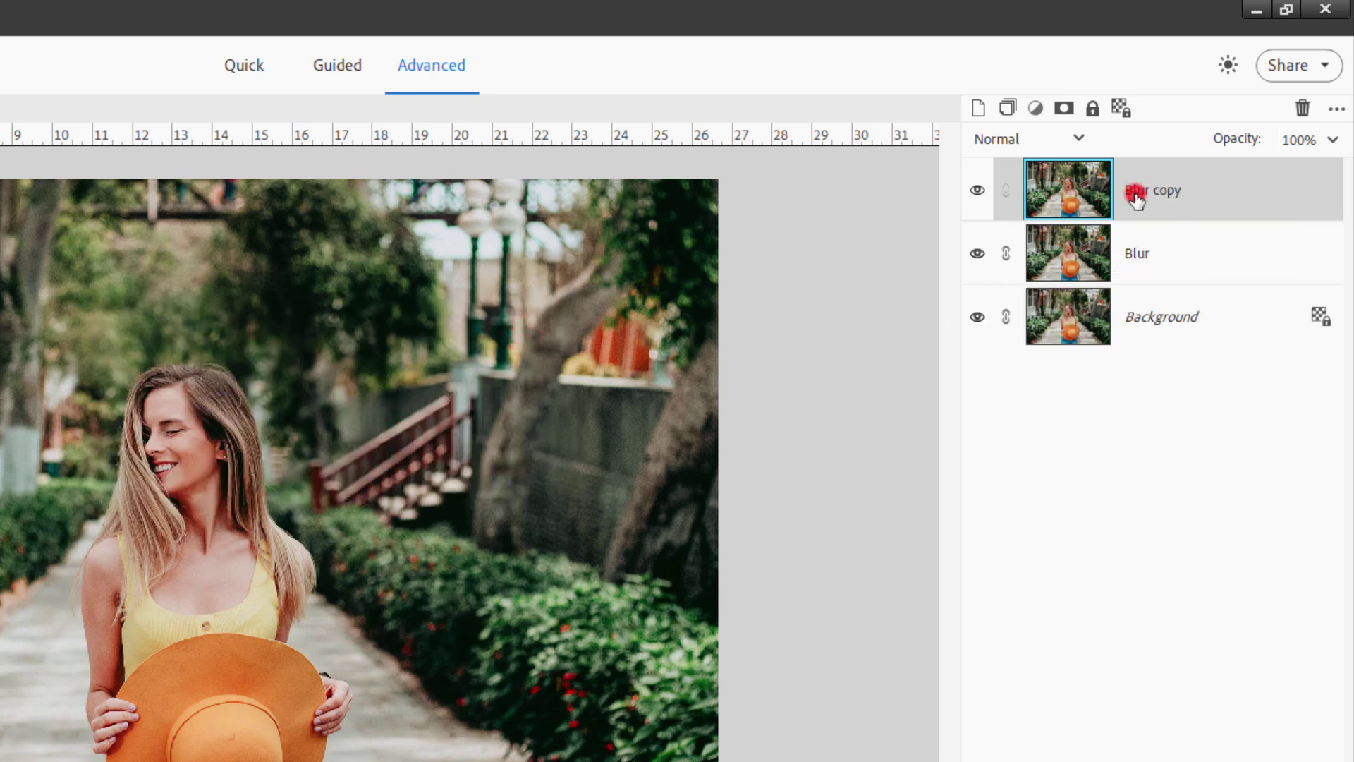
pyautogui.write('Subject')
pyautogui.press('Return')
pyautogui.click(977, 253)
pyautogui.click(977, 319)
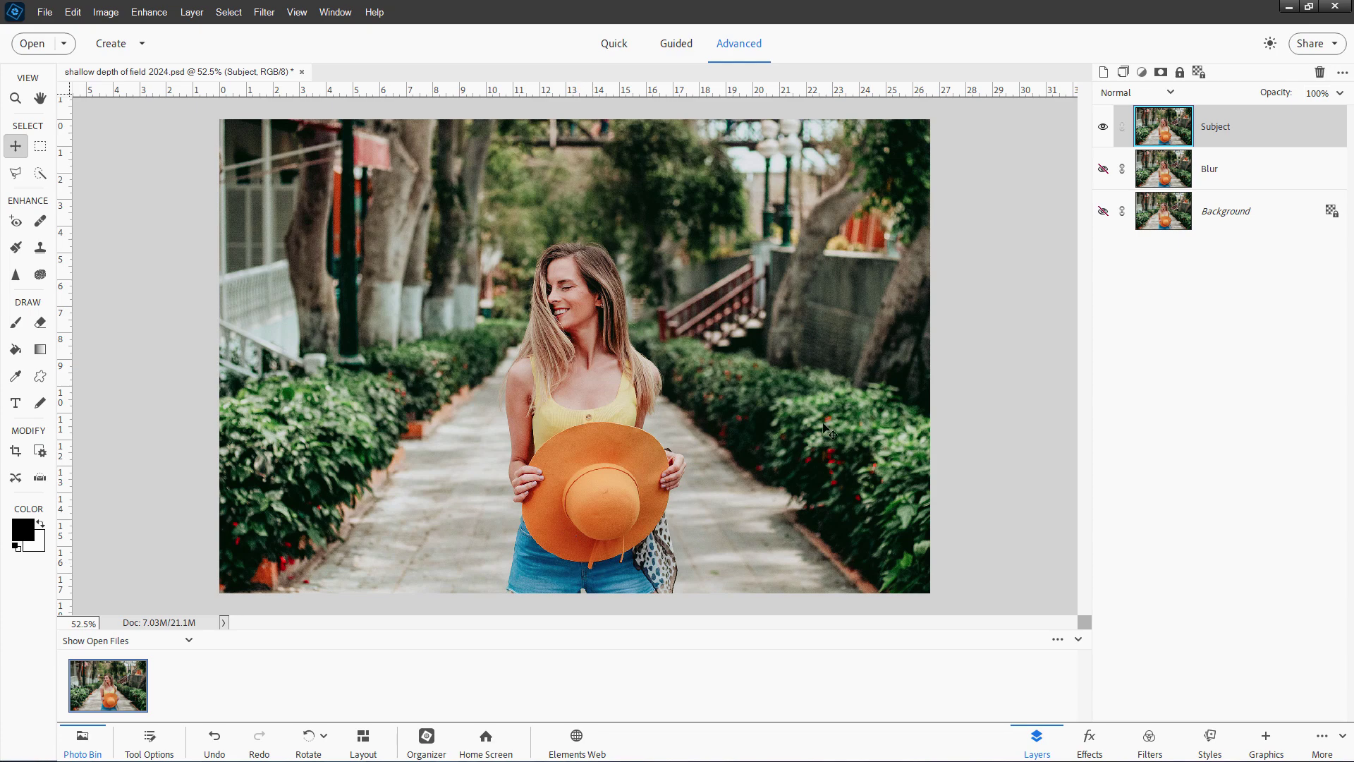
# - Auto-select the woman with Select > Subject and mask the Subject layer to her
pyautogui.press('v')
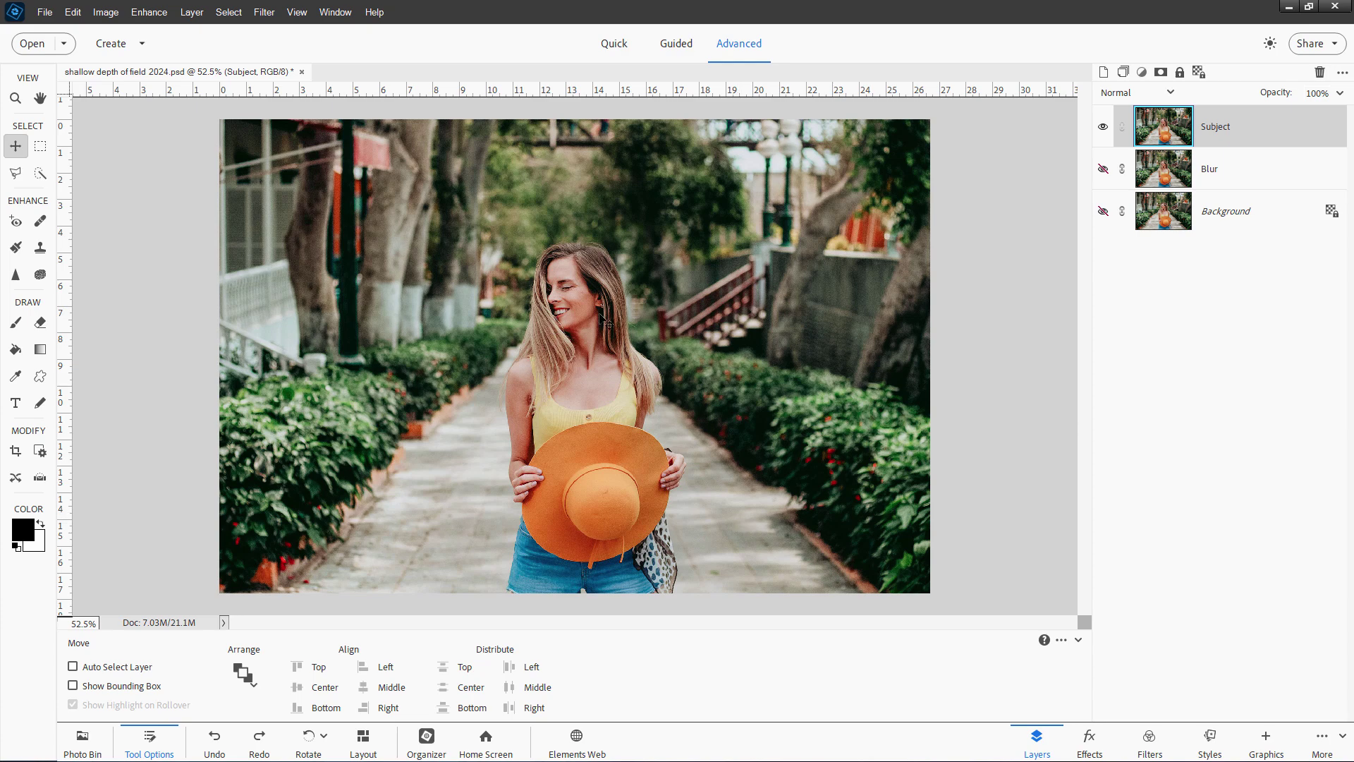
pyautogui.click(229, 12)
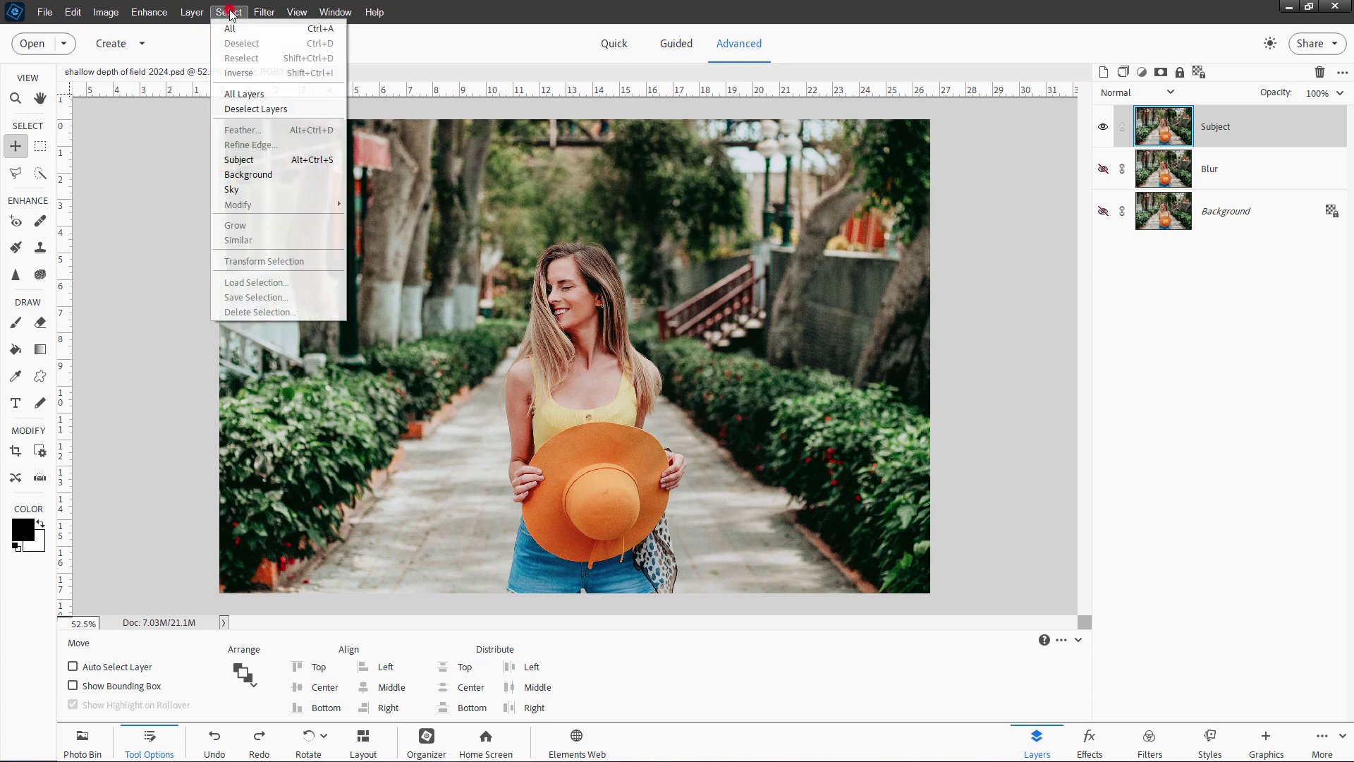
pyautogui.click(262, 165)
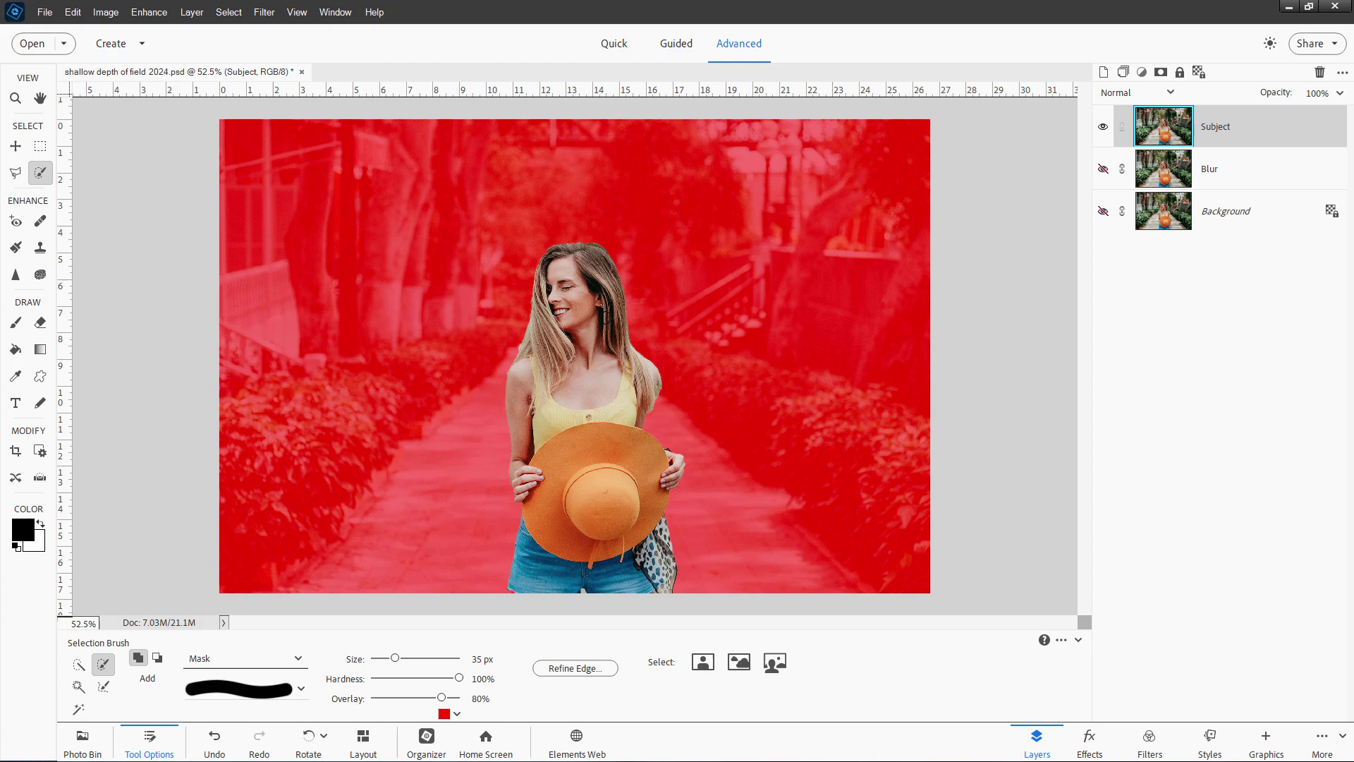
pyautogui.click(79, 665)
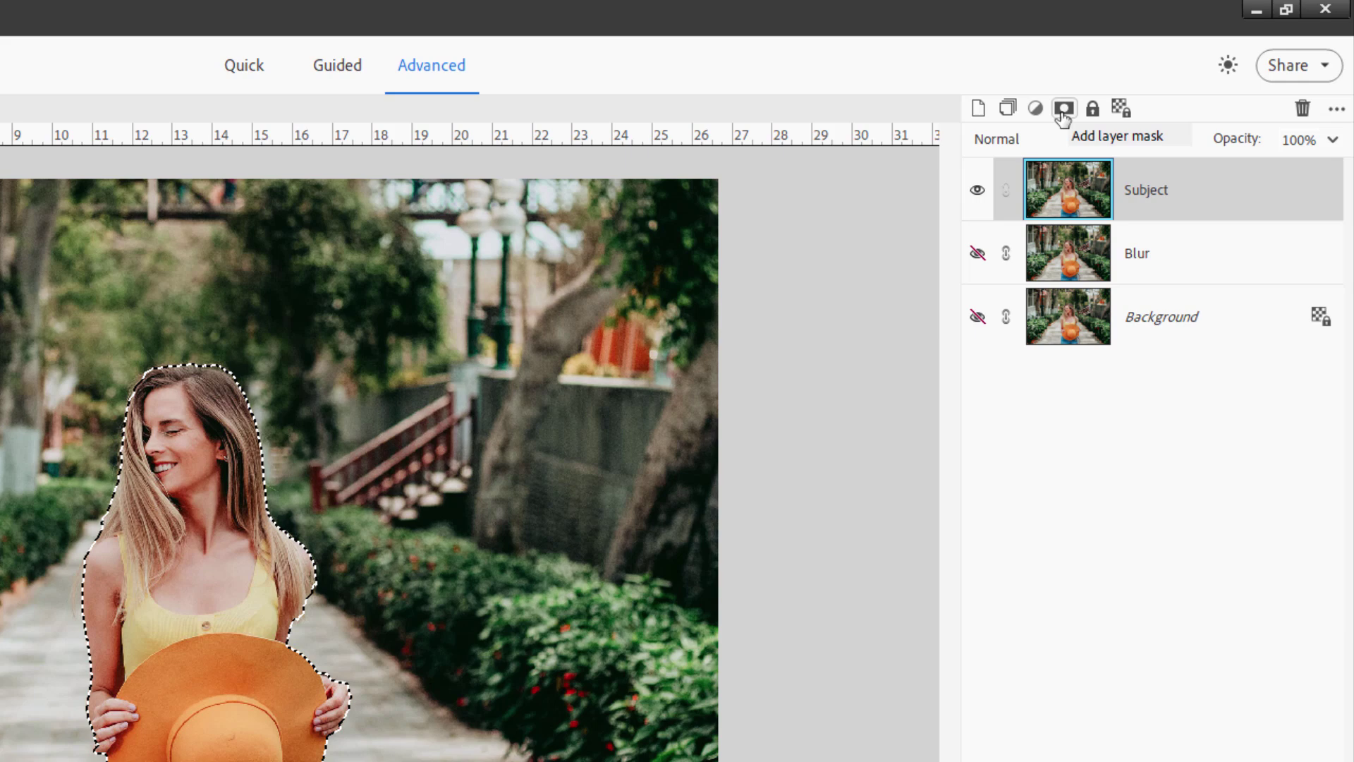
pyautogui.click(1062, 111)
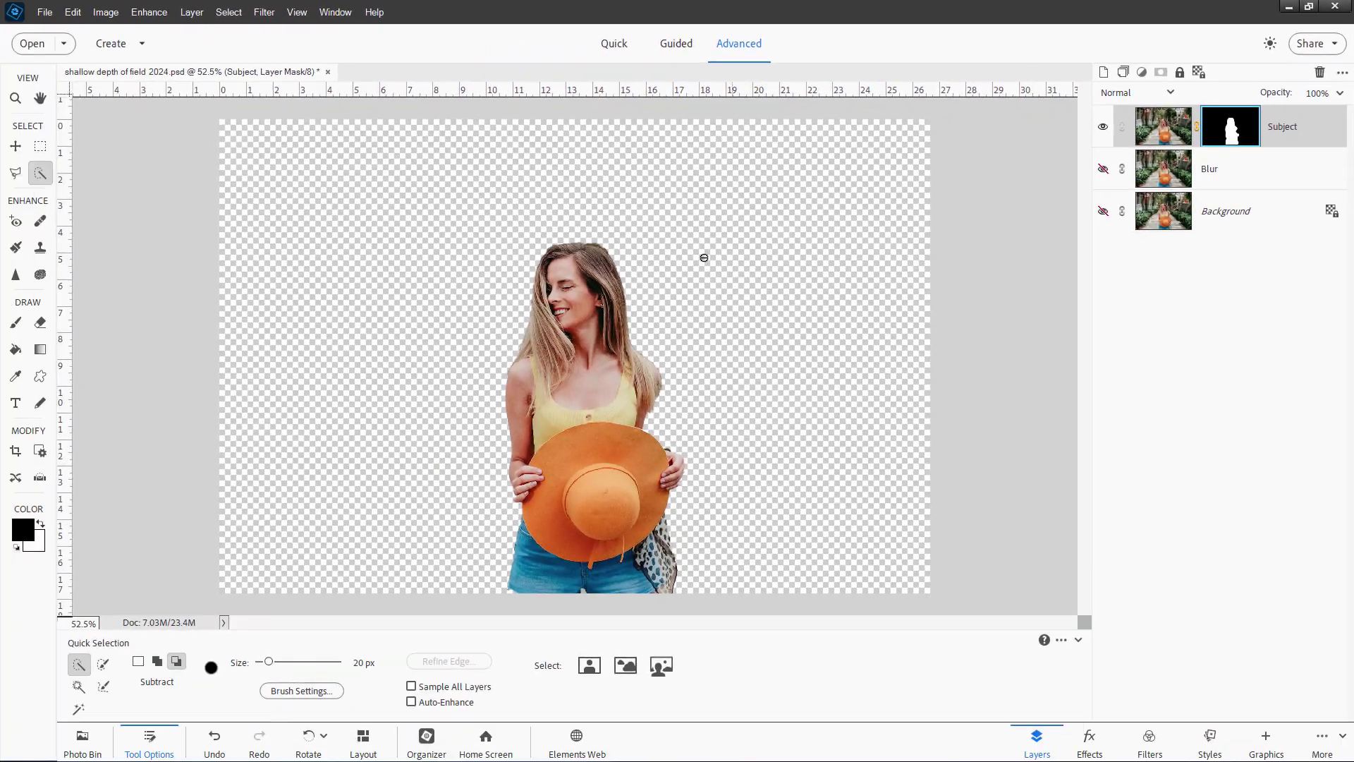
# - Show the Background layer again, select Blur, and delete the Subject layer's mask
pyautogui.click(1103, 212)
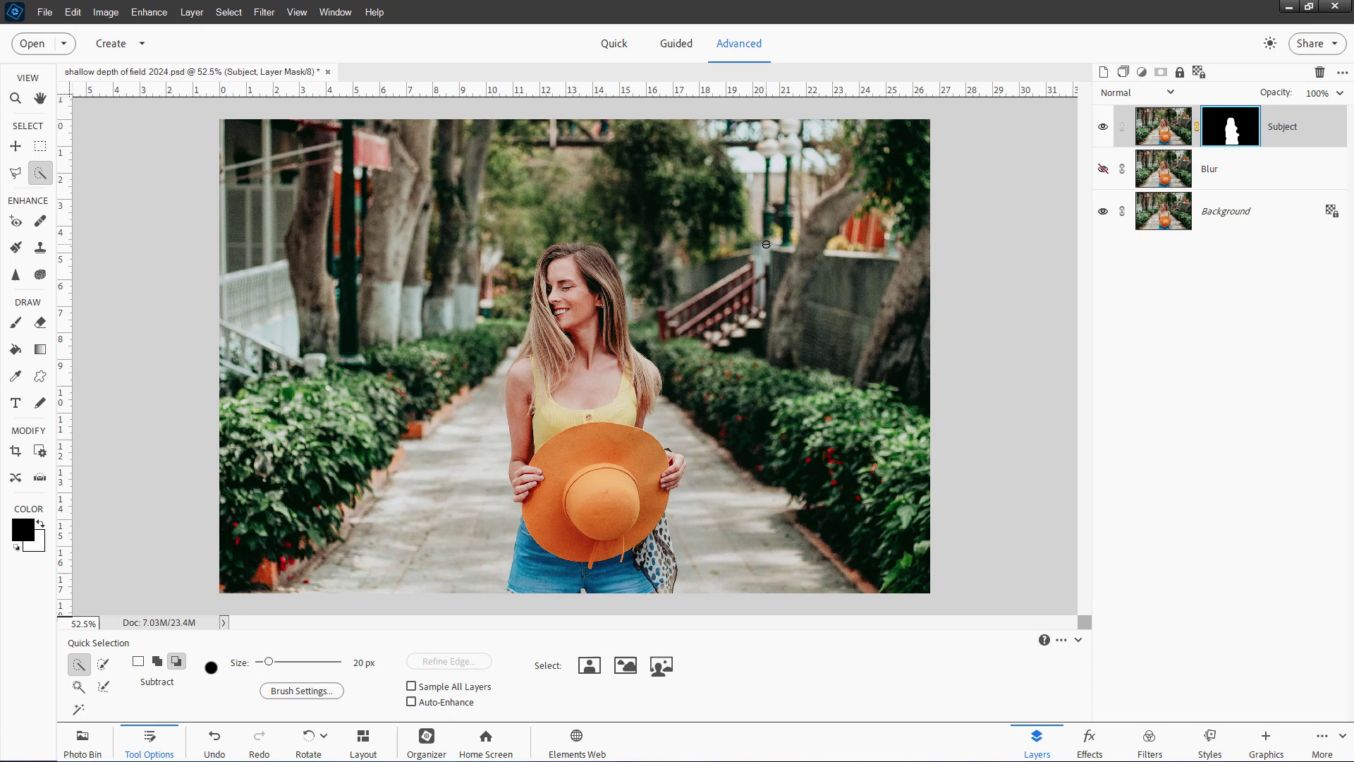
pyautogui.click(1183, 164)
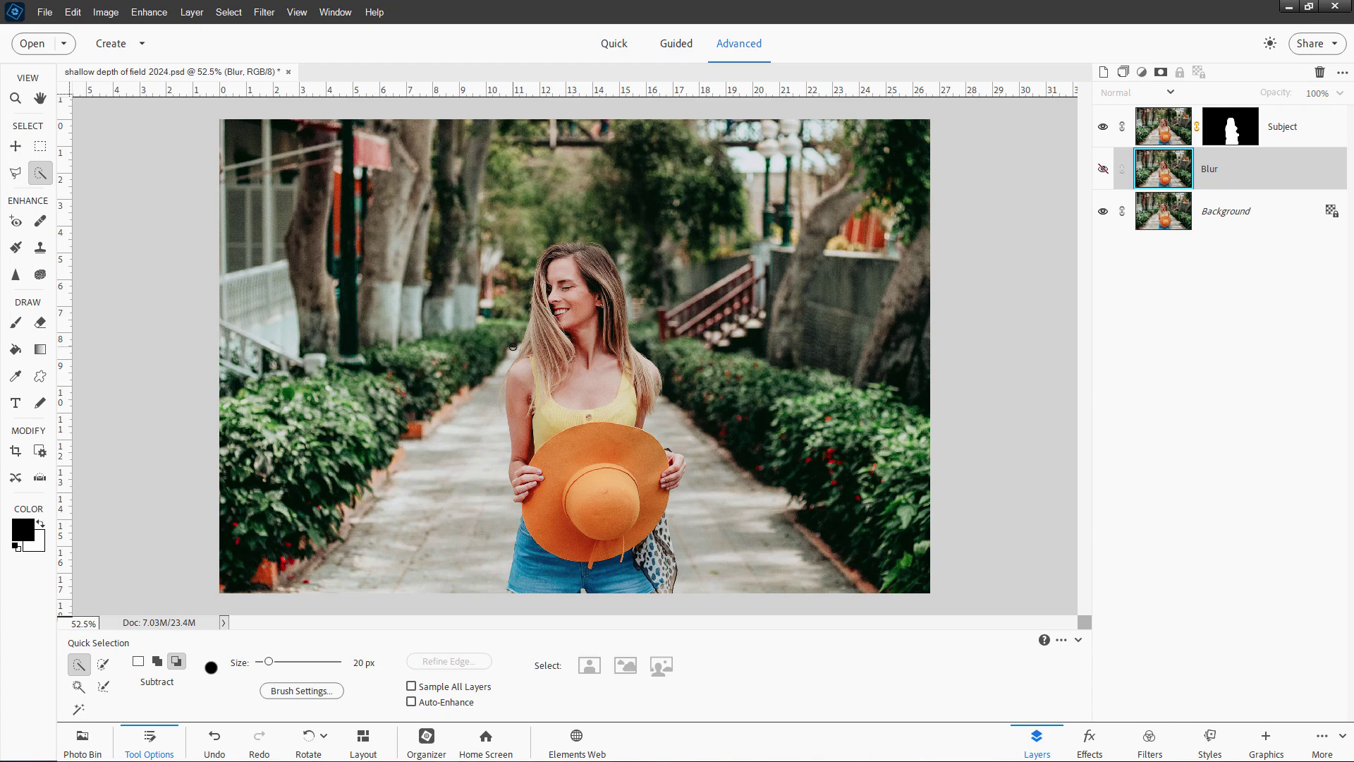
pyautogui.rightClick(1231, 130)
pyautogui.click(1275, 162)
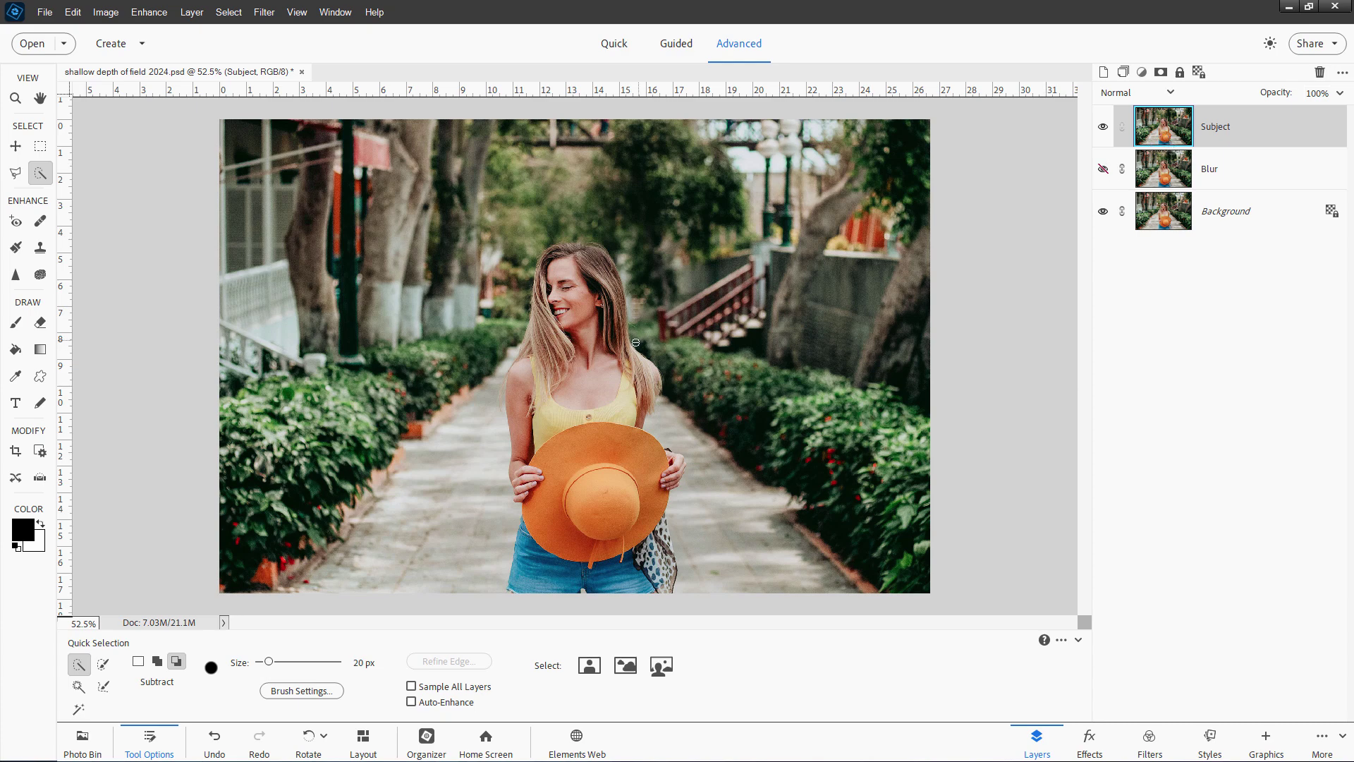
# - With the Lasso tool, trace a loose outline around the woman and her orange hat
pyautogui.press('l')
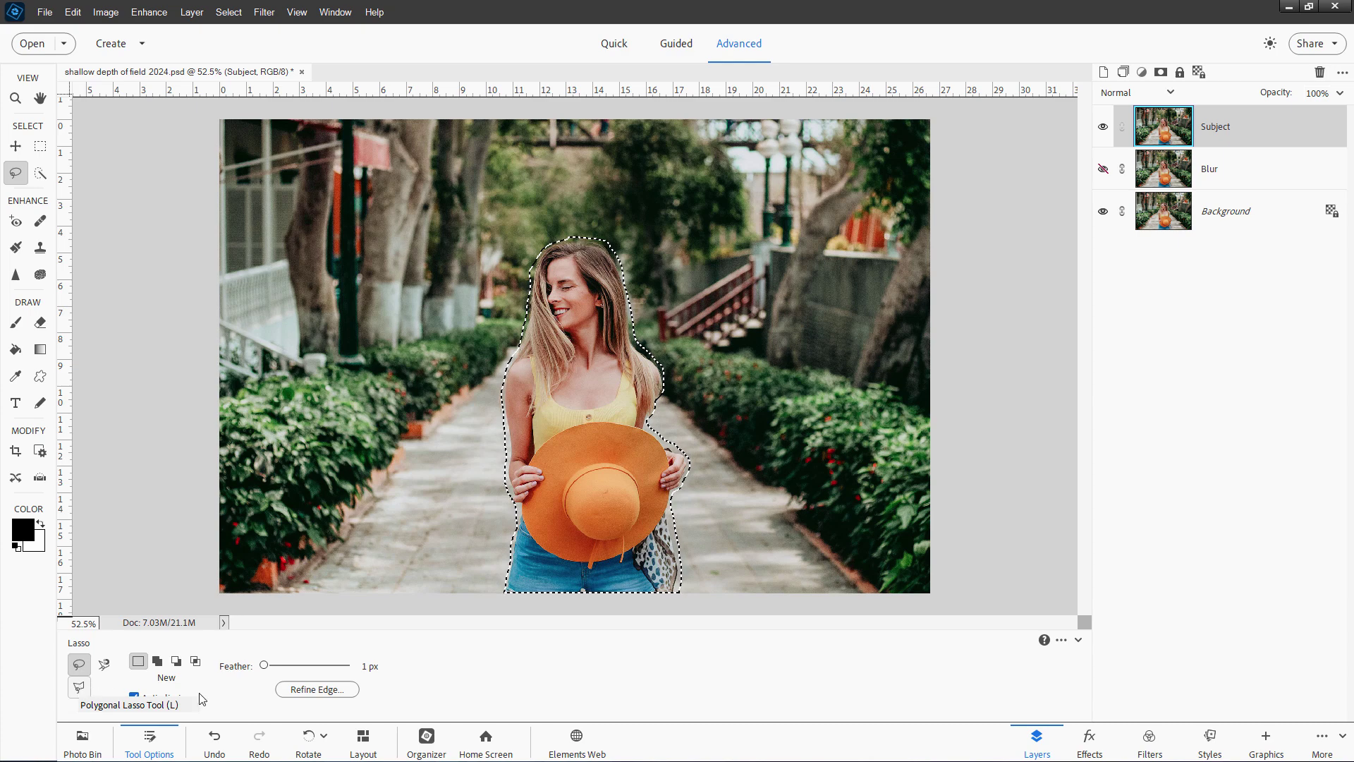
# - Open Refine Edge in Overlay view and brush the selection edge along the woman's arm
pyautogui.click(328, 695)
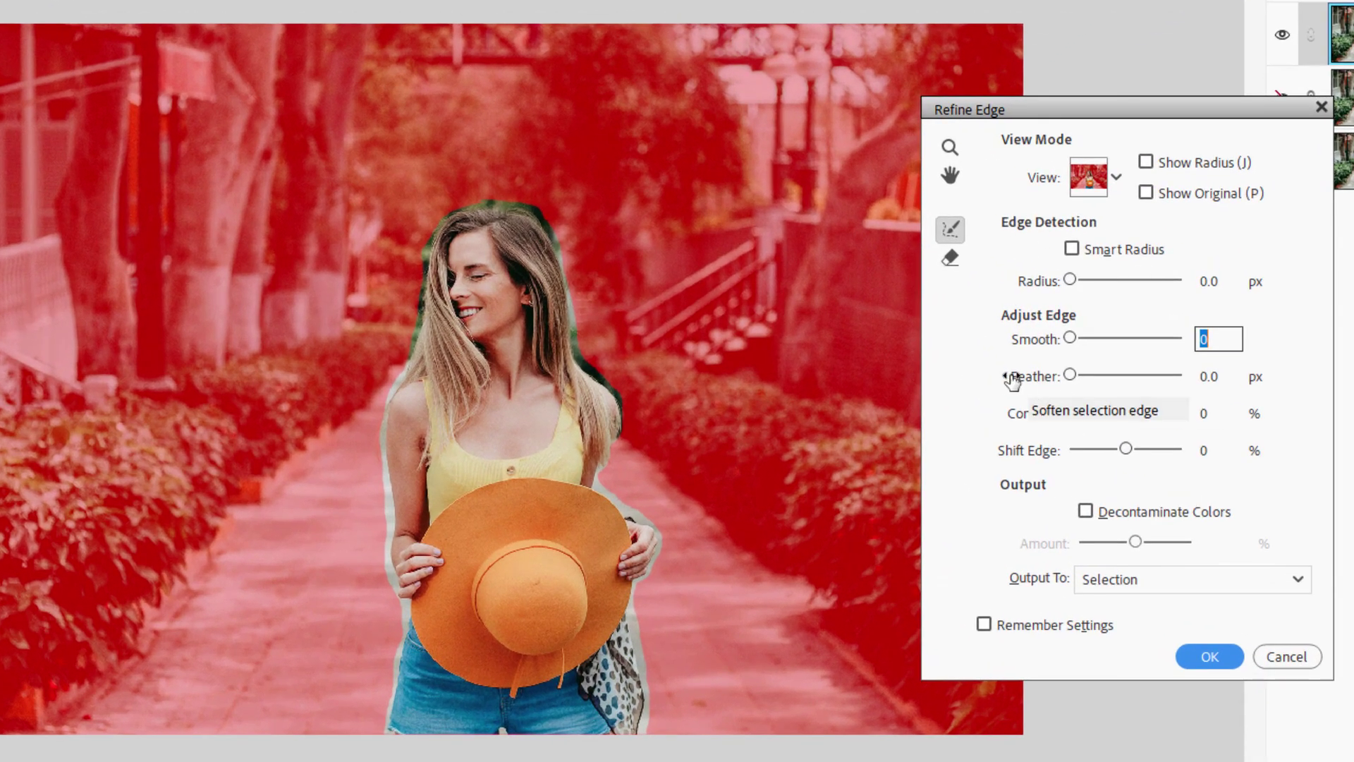
pyautogui.click(397, 392)
pyautogui.moveTo(396, 392)
pyautogui.mouseDown()
pyautogui.moveTo(383, 468)
pyautogui.moveTo(355, 517)
pyautogui.moveTo(382, 473)
pyautogui.moveTo(391, 582)
pyautogui.mouseUp()
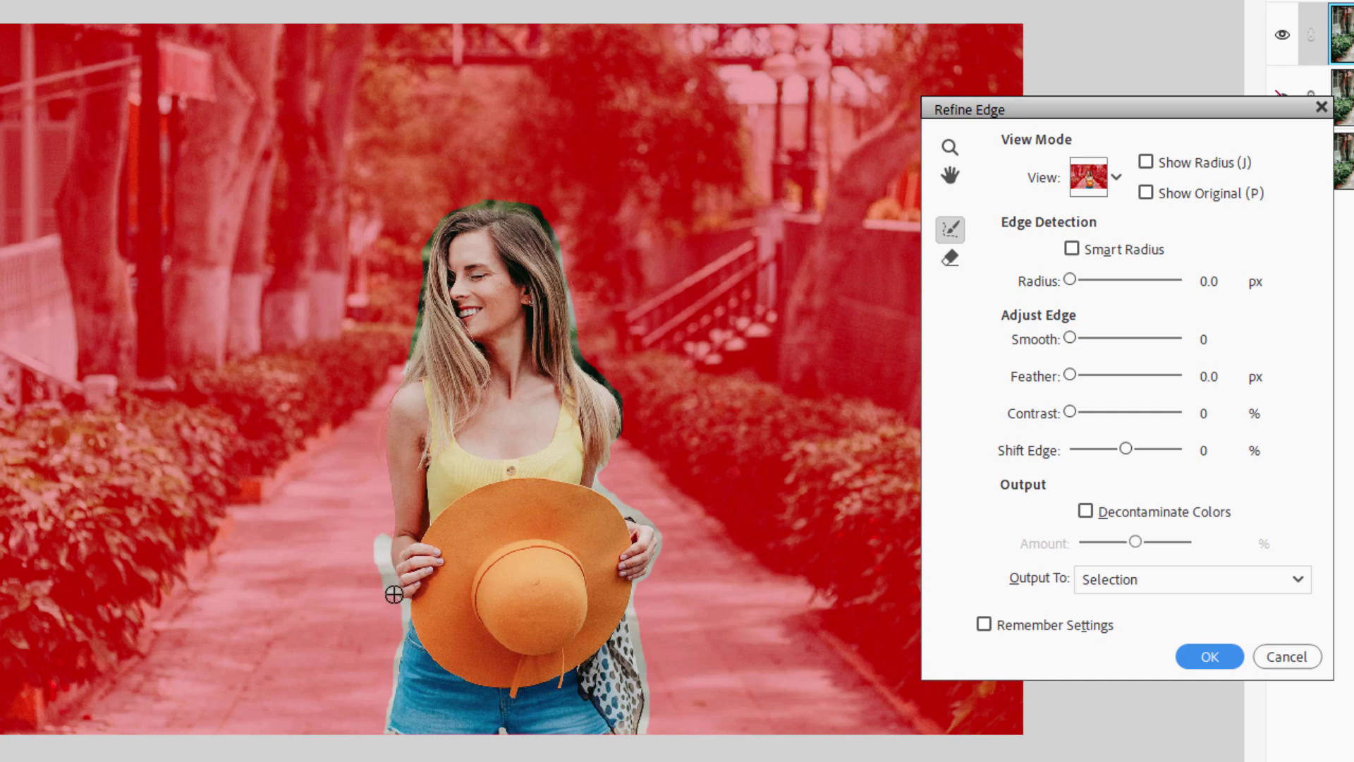
pyautogui.click(1114, 178)
pyautogui.click(1114, 178)
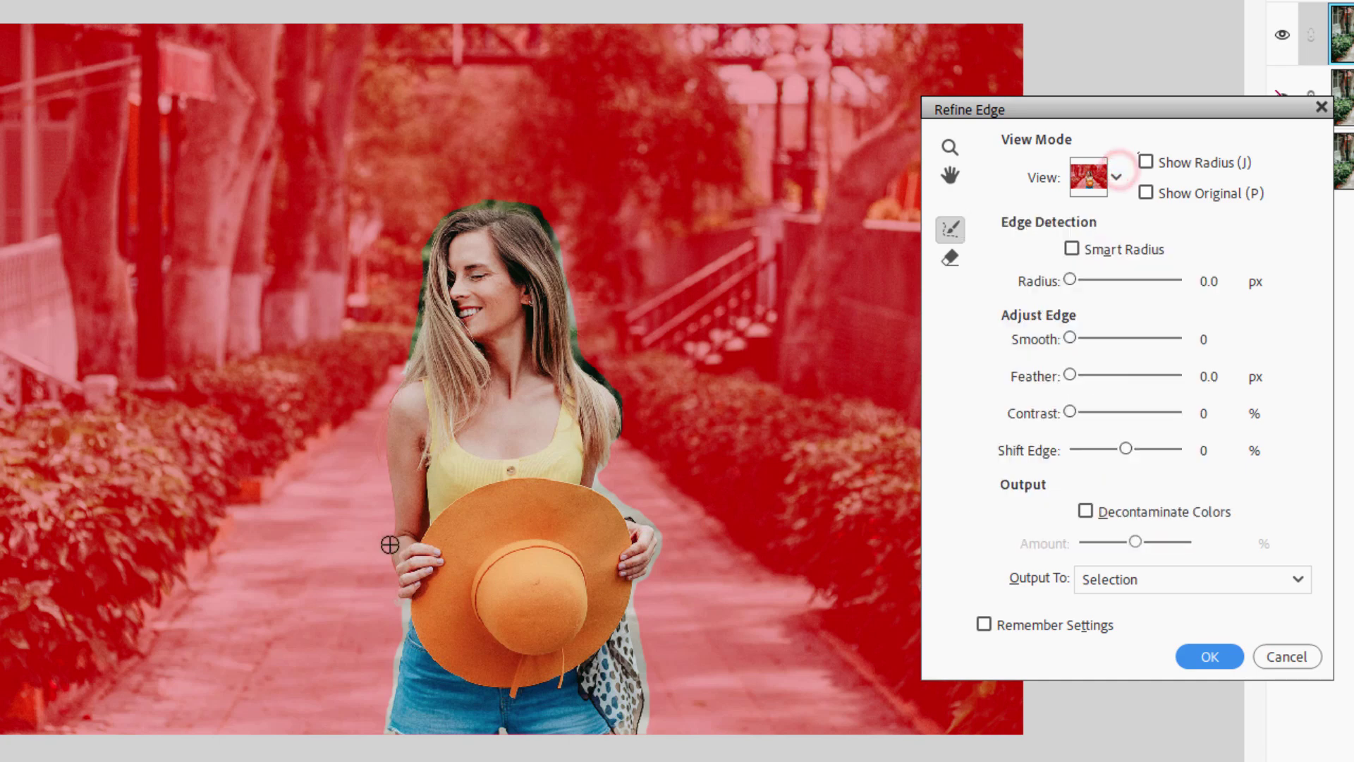
# - Brush edge refinements along the shorts, the left side of the hair, the head top and the right side of the hair
pyautogui.moveTo(406, 614)
pyautogui.mouseDown()
pyautogui.moveTo(390, 701)
pyautogui.moveTo(361, 740)
pyautogui.mouseUp()
pyautogui.moveTo(423, 351)
pyautogui.mouseDown()
pyautogui.moveTo(439, 189)
pyautogui.moveTo(450, 206)
pyautogui.moveTo(521, 201)
pyautogui.moveTo(619, 241)
pyautogui.moveTo(550, 218)
pyautogui.moveTo(606, 370)
pyautogui.mouseUp()
pyautogui.moveTo(557, 265)
pyautogui.mouseDown()
pyautogui.moveTo(579, 352)
pyautogui.moveTo(631, 452)
pyautogui.mouseUp()
pyautogui.moveTo(618, 384)
pyautogui.mouseDown()
pyautogui.moveTo(621, 488)
pyautogui.moveTo(605, 488)
pyautogui.moveTo(661, 530)
pyautogui.moveTo(654, 618)
pyautogui.moveTo(642, 584)
pyautogui.moveTo(633, 615)
pyautogui.moveTo(653, 722)
pyautogui.moveTo(643, 689)
pyautogui.mouseUp()
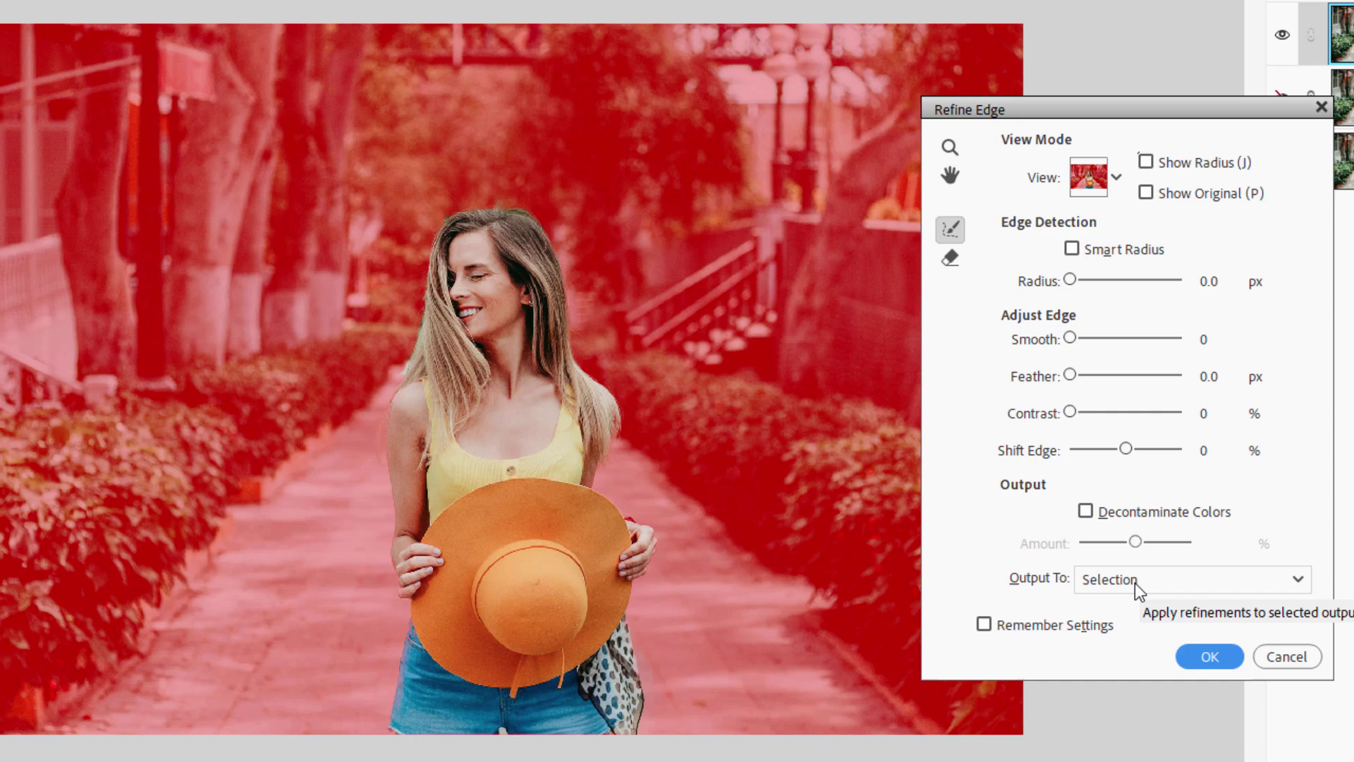
# - Mask the Subject layer with the refined selection, toggle Background to check it, then select Blur
pyautogui.click(1209, 656)
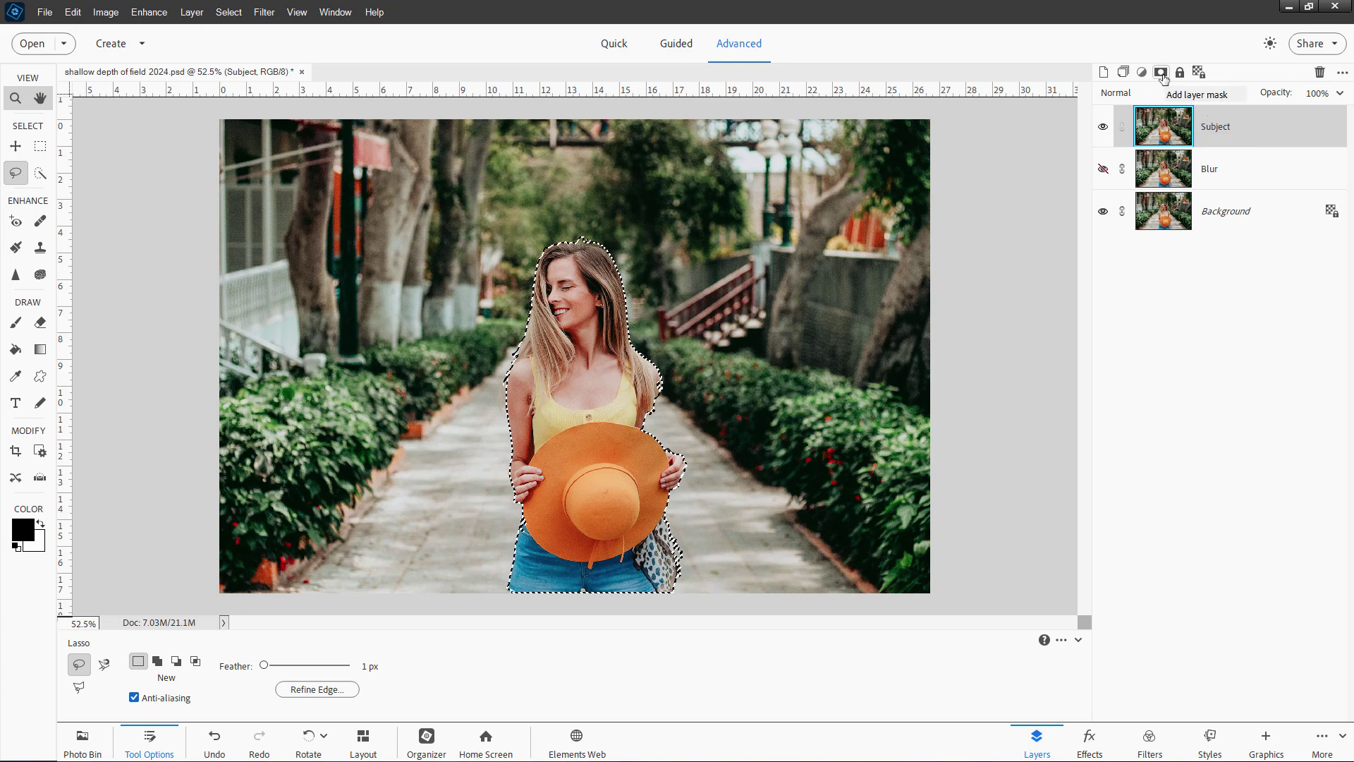
pyautogui.click(1188, 56)
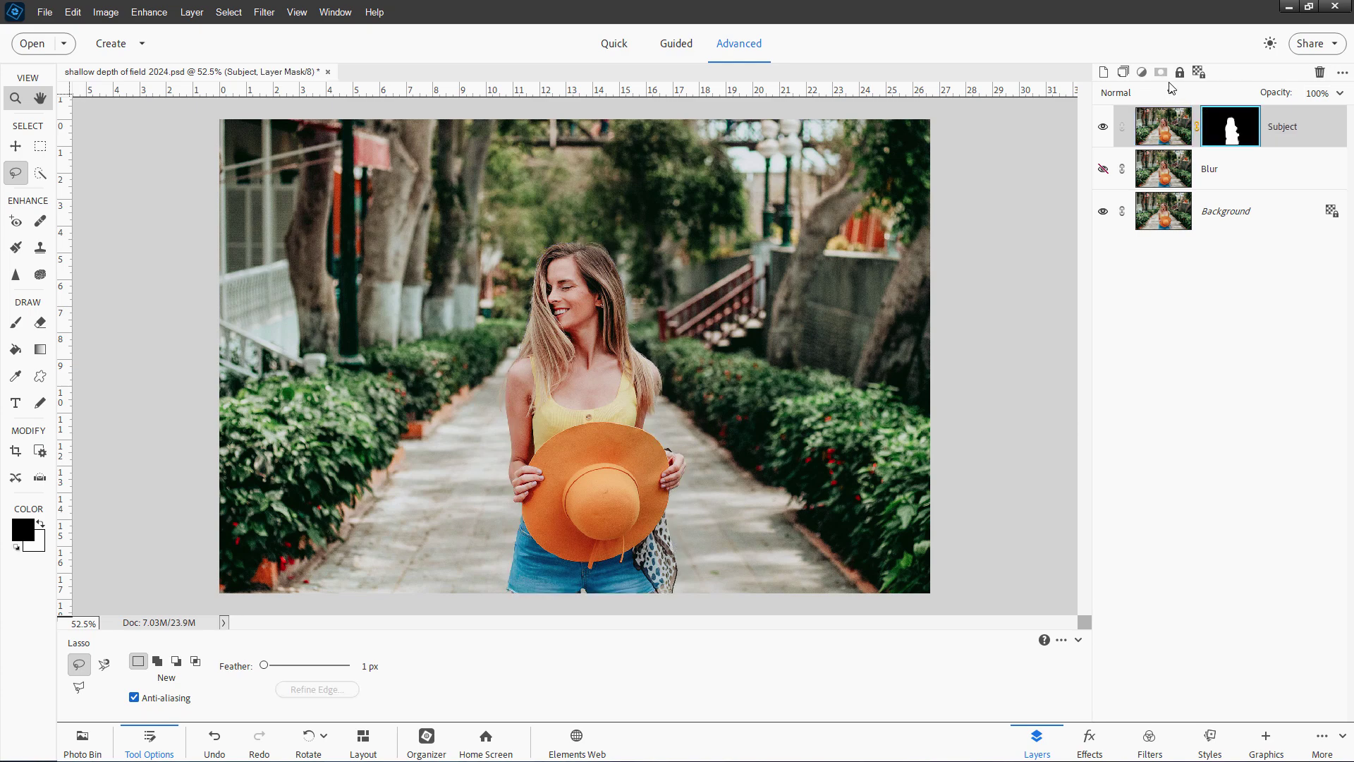
pyautogui.click(1103, 212)
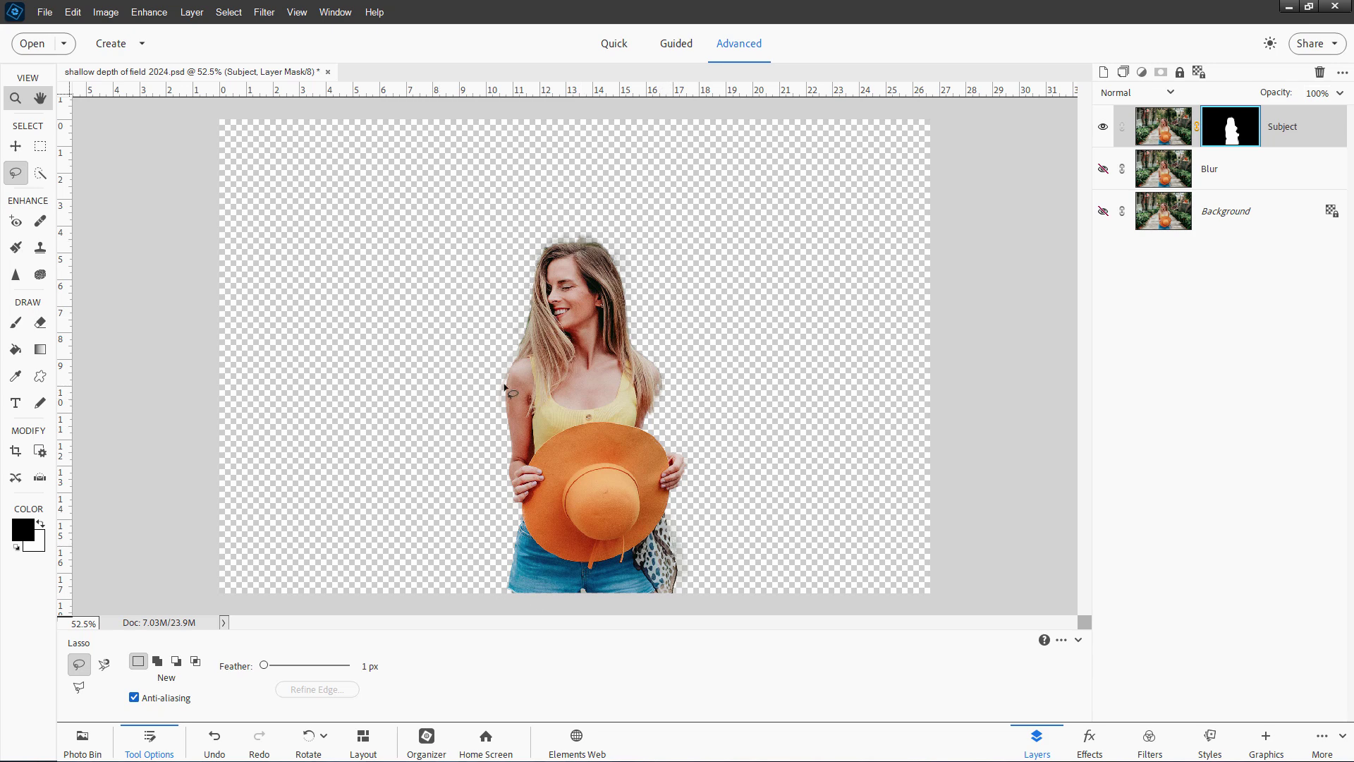
pyautogui.click(1102, 215)
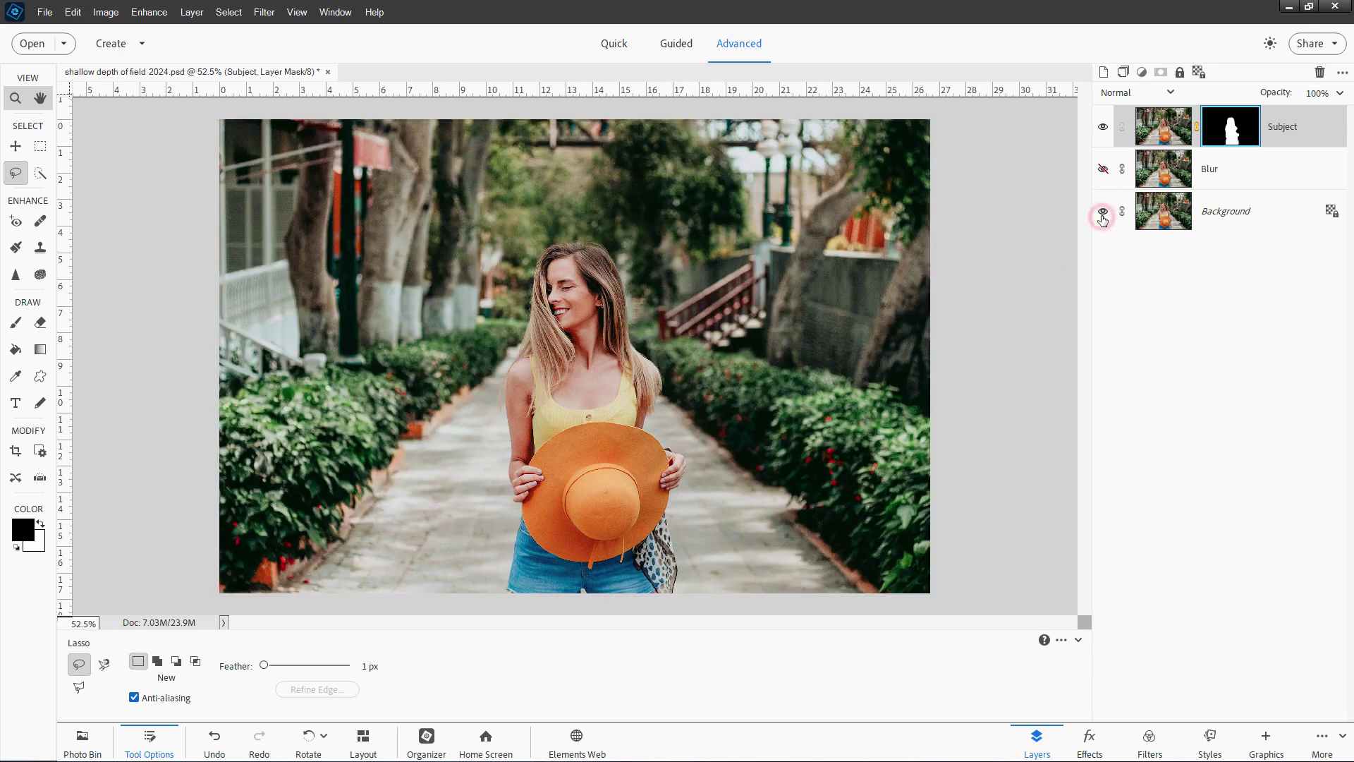
pyautogui.click(1103, 215)
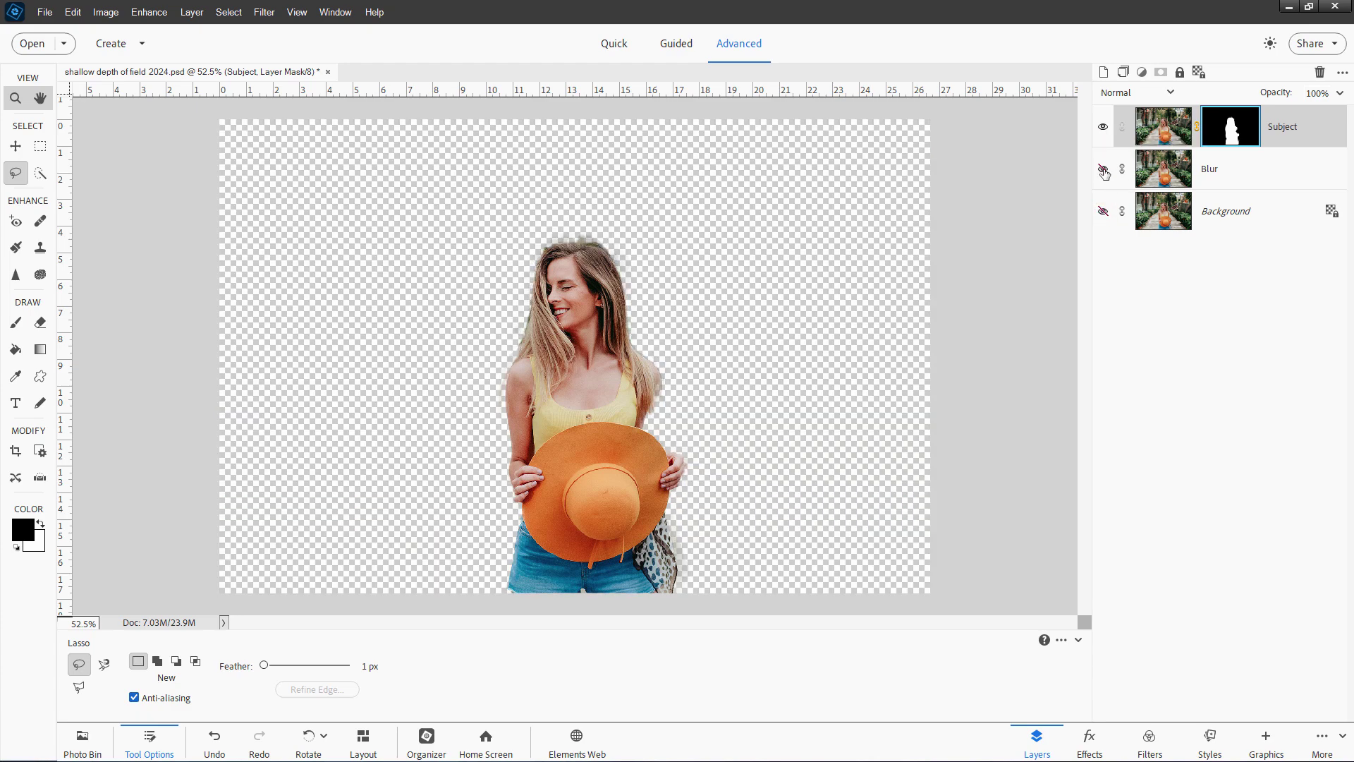
pyautogui.click(1103, 211)
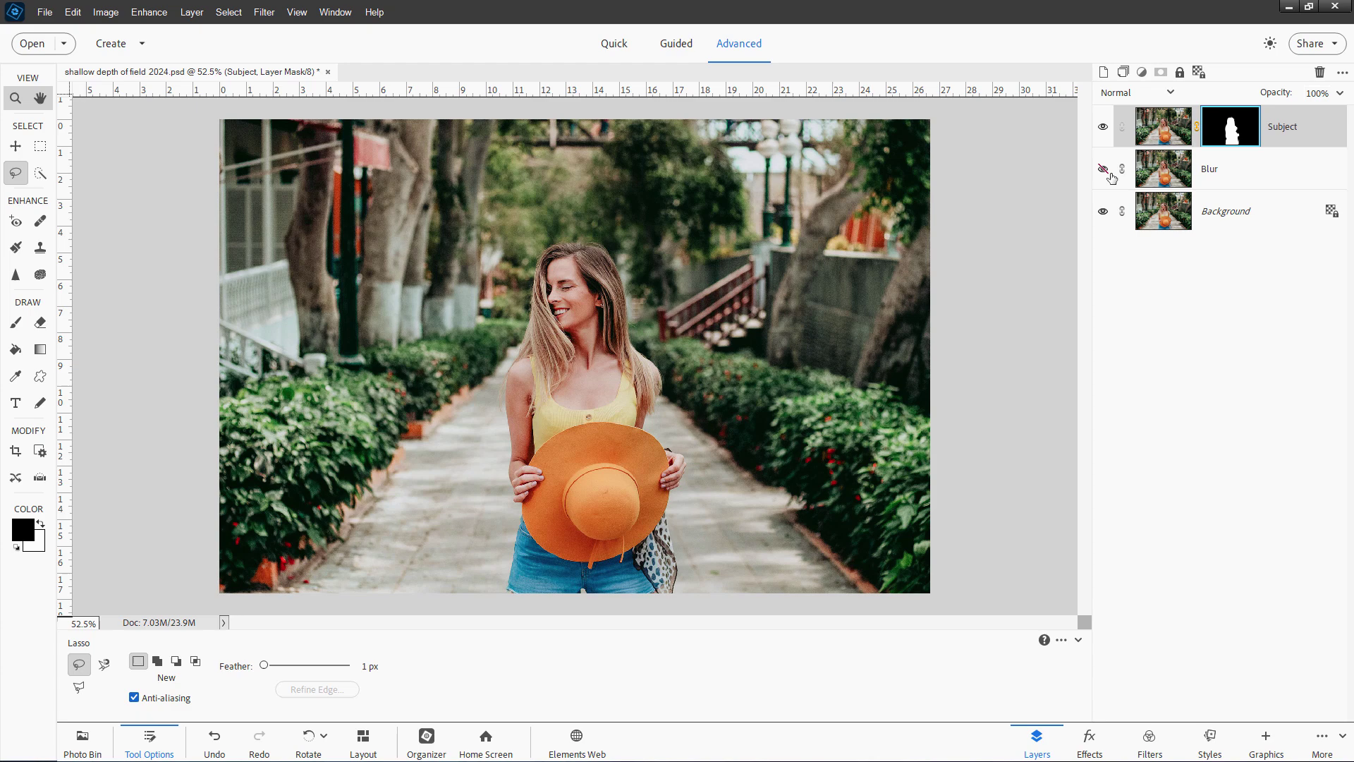
pyautogui.click(1230, 170)
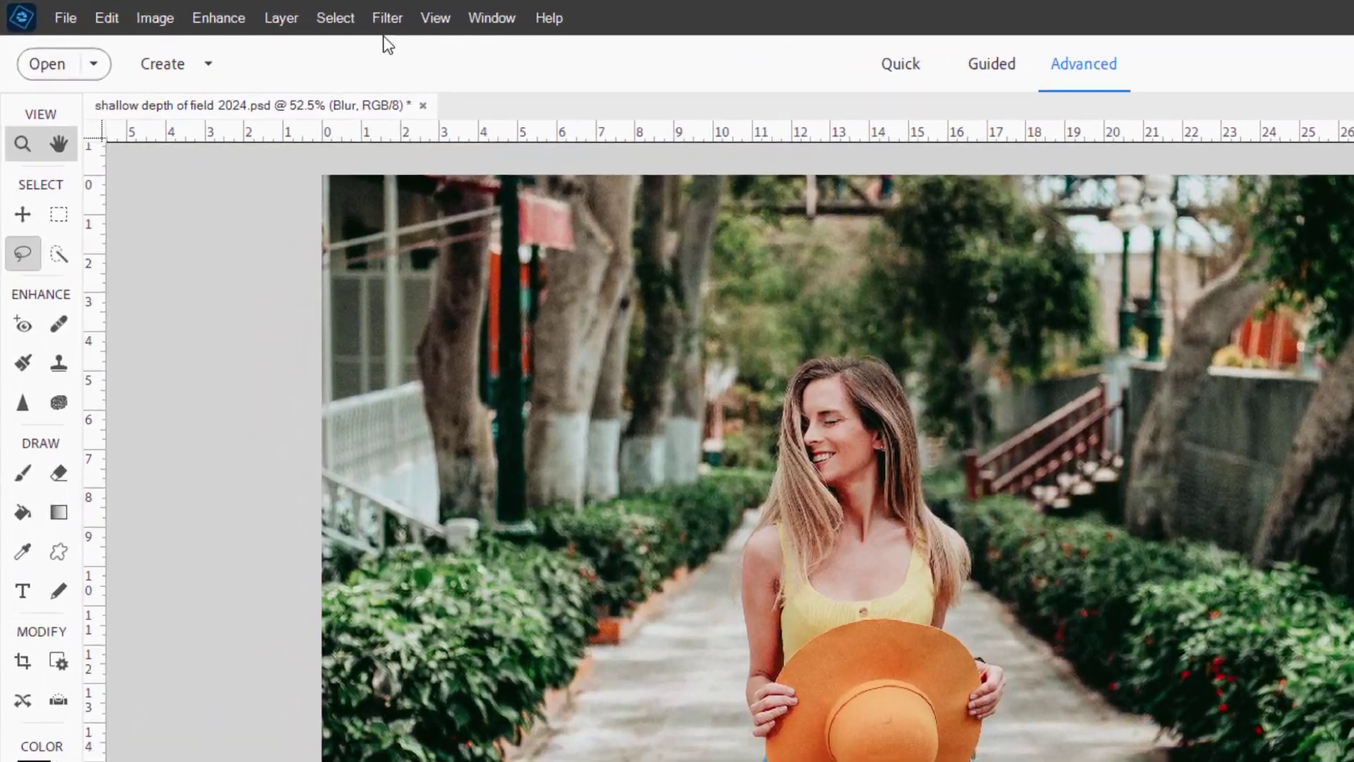
# - Run Filter > Blur > Gaussian Blur on the Blur layer with Radius 15 pixels
pyautogui.click(264, 12)
pyautogui.moveTo(447, 172)
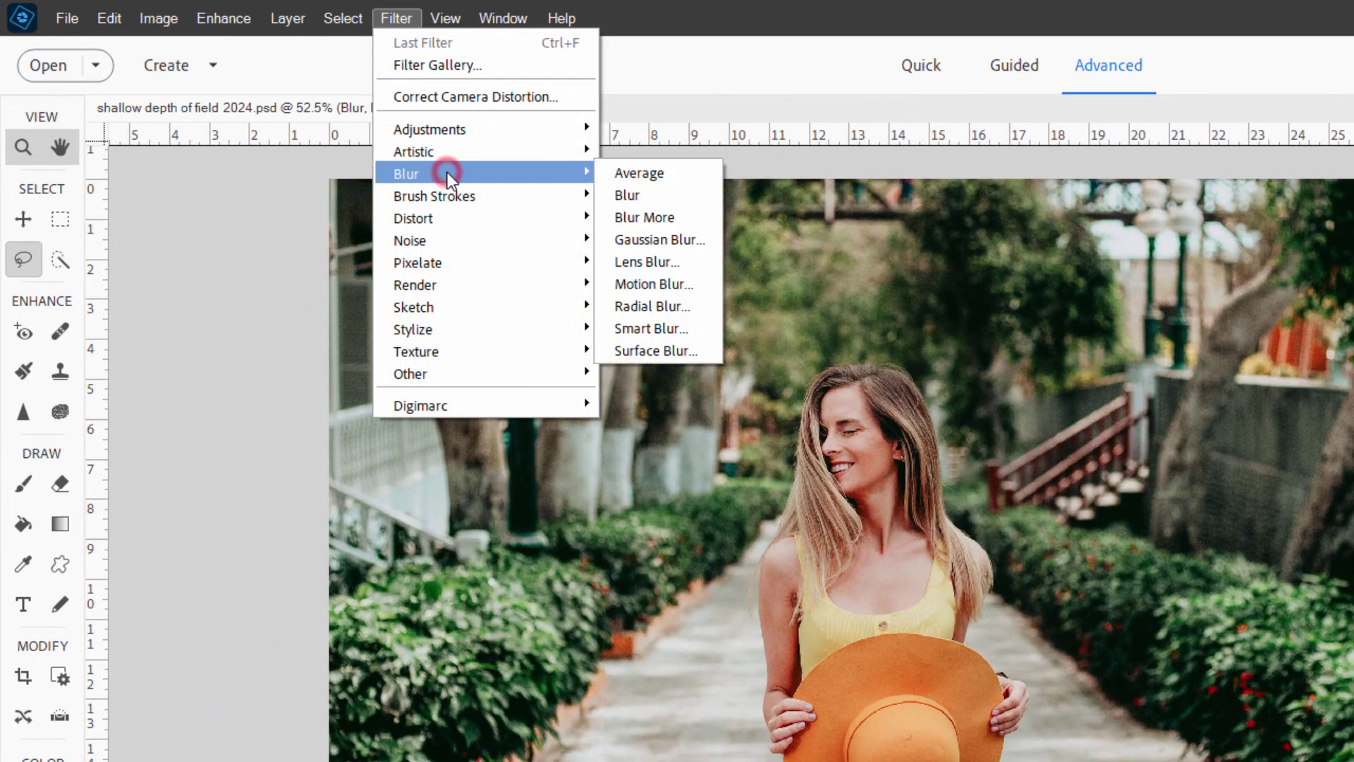
pyautogui.click(629, 238)
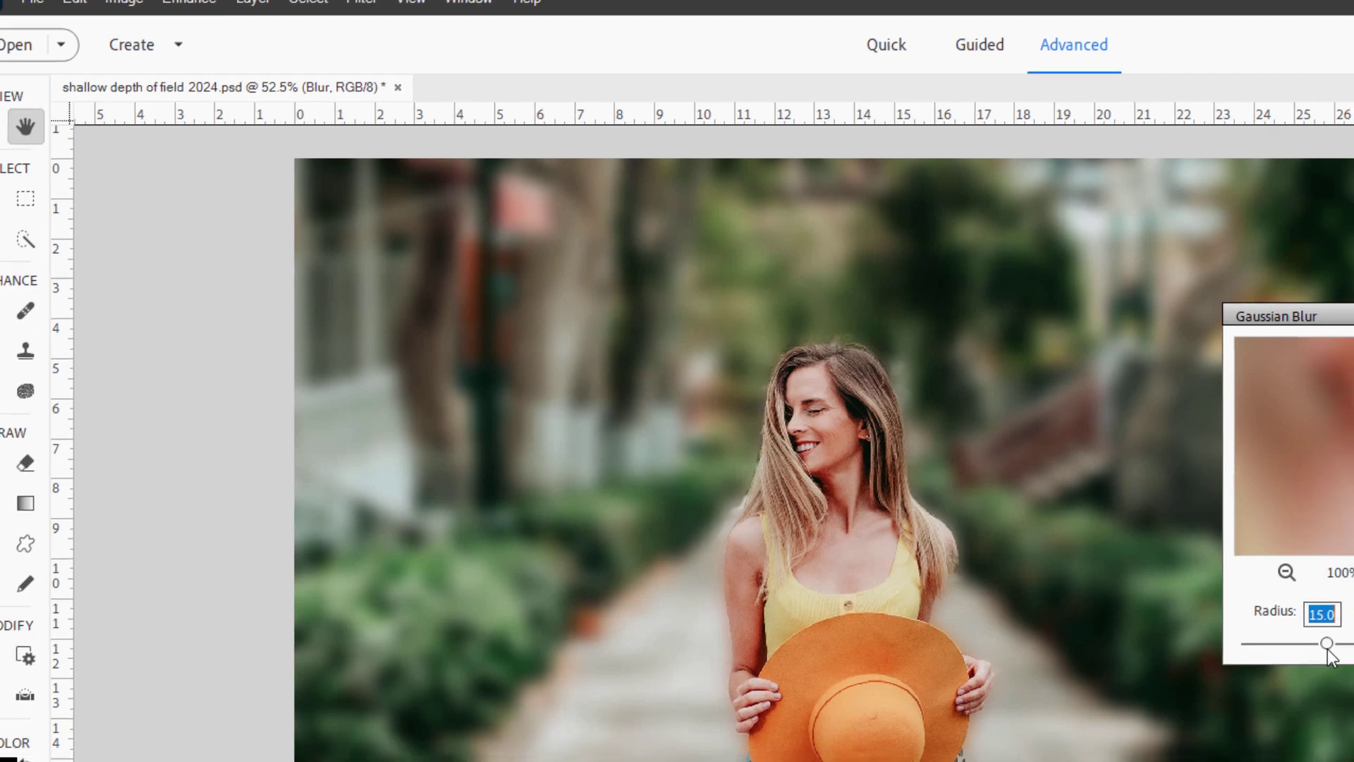
pyautogui.moveTo(1326, 643); pyautogui.dragTo(1297, 644)
pyautogui.moveTo(1072, 511); pyautogui.dragTo(1101, 498)
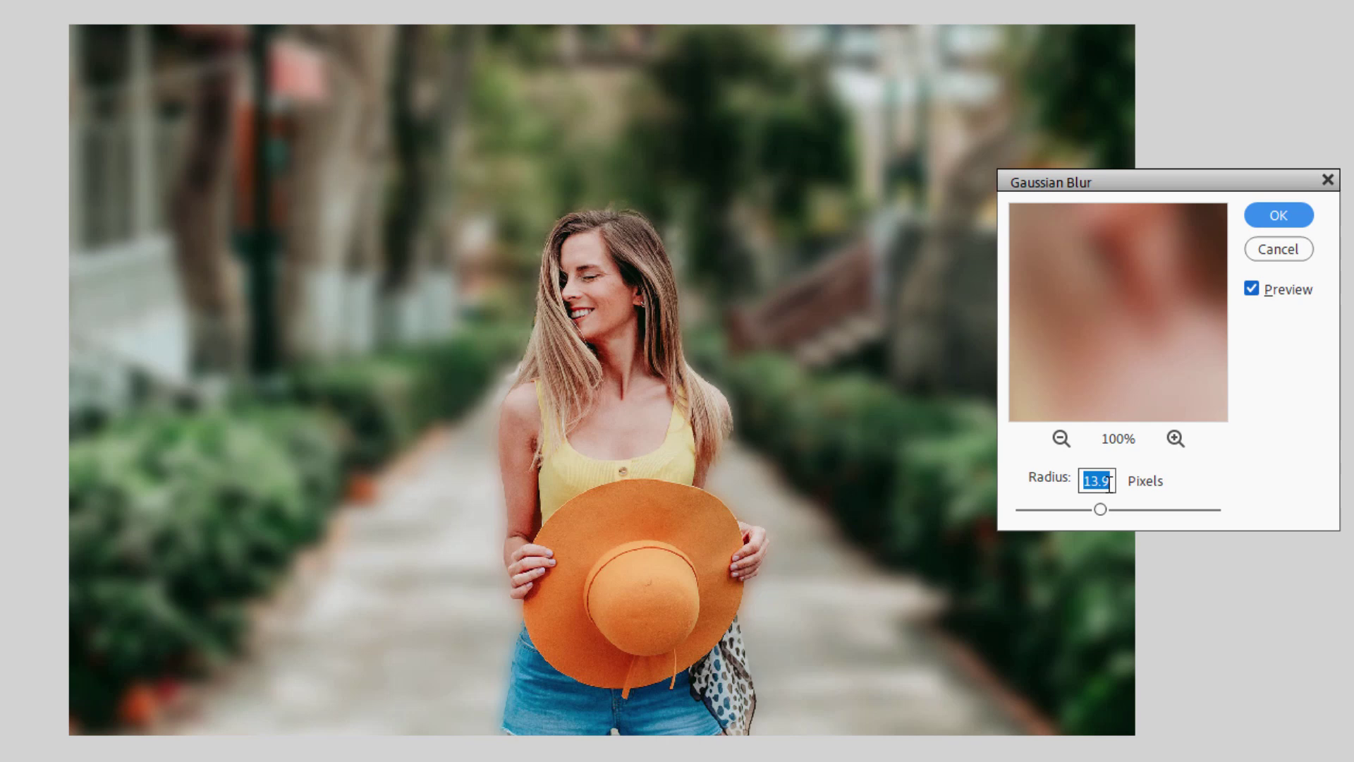
pyautogui.write('15')
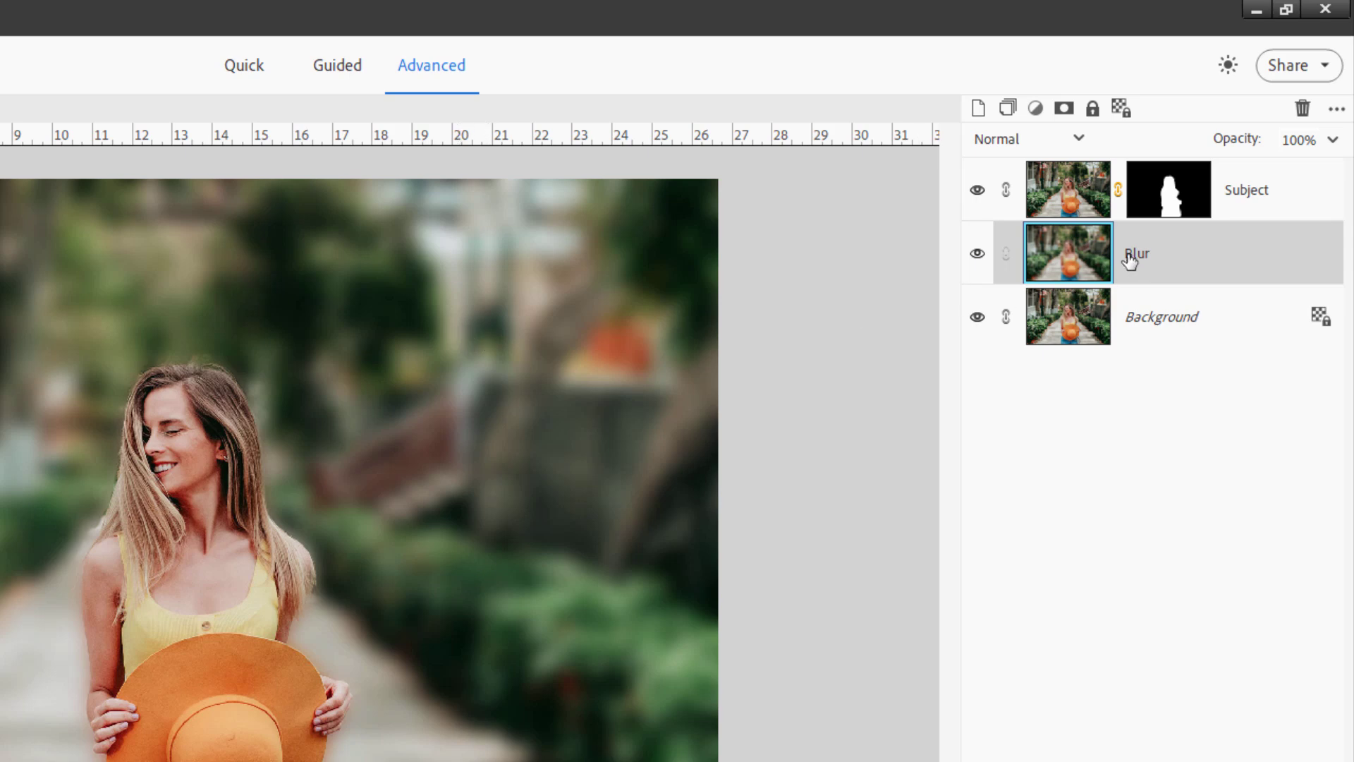
# - Add a layer mask to the Blur layer and set black foreground, white background colours
pyautogui.click(1065, 107)
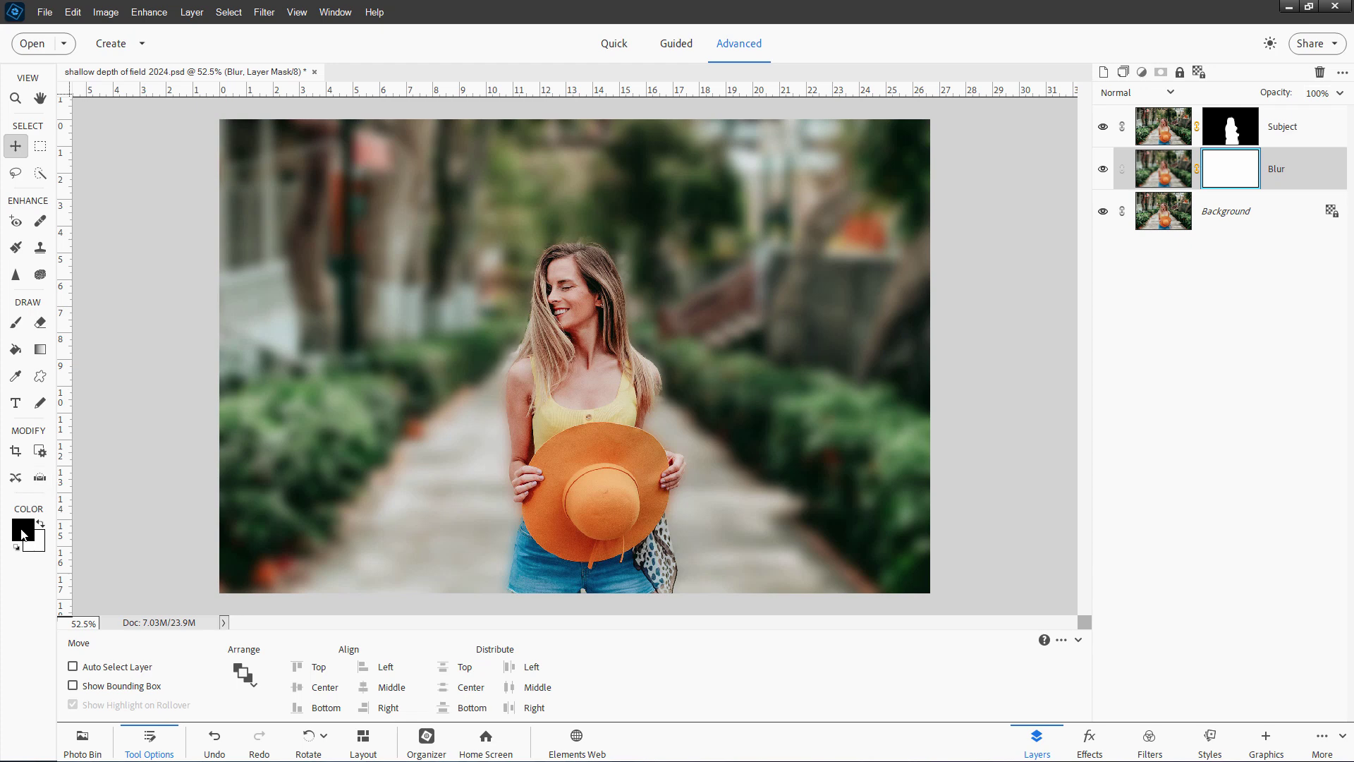
pyautogui.click(40, 524)
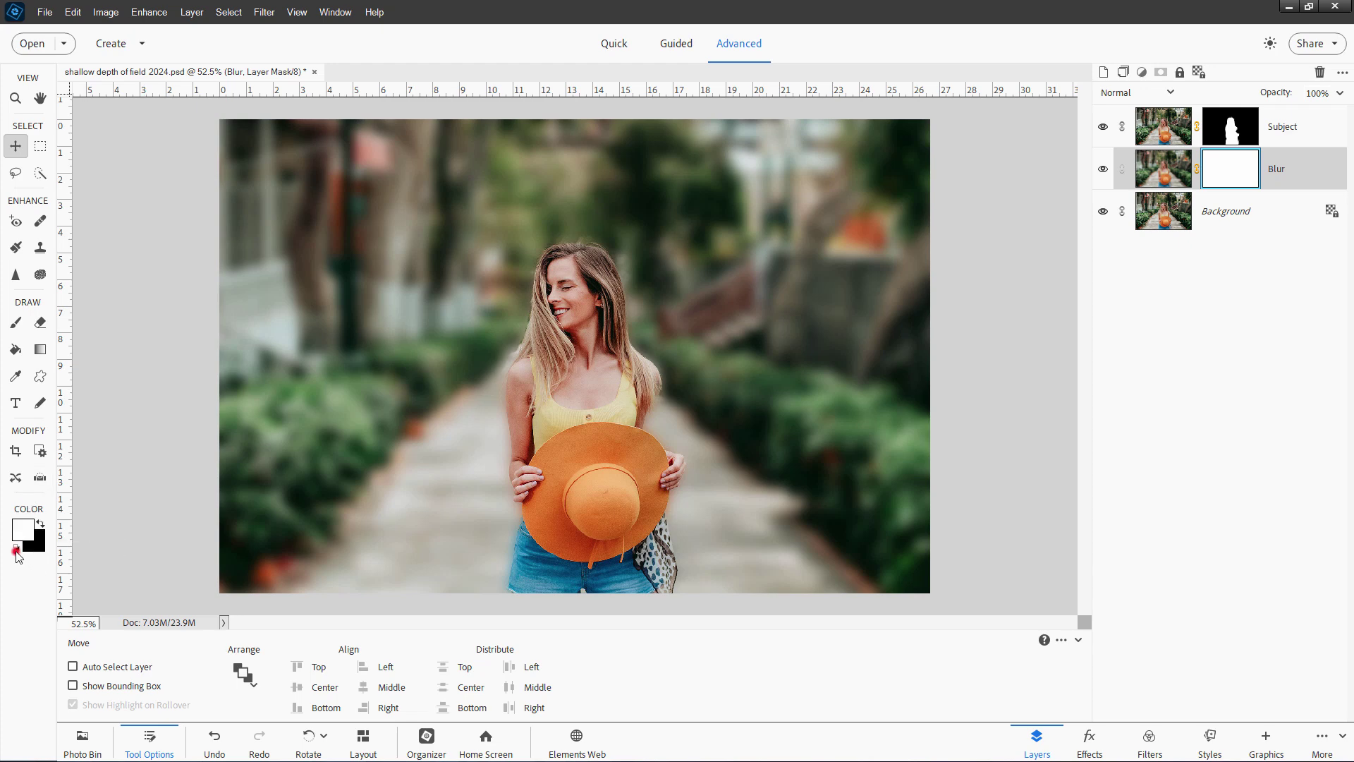
pyautogui.click(41, 525)
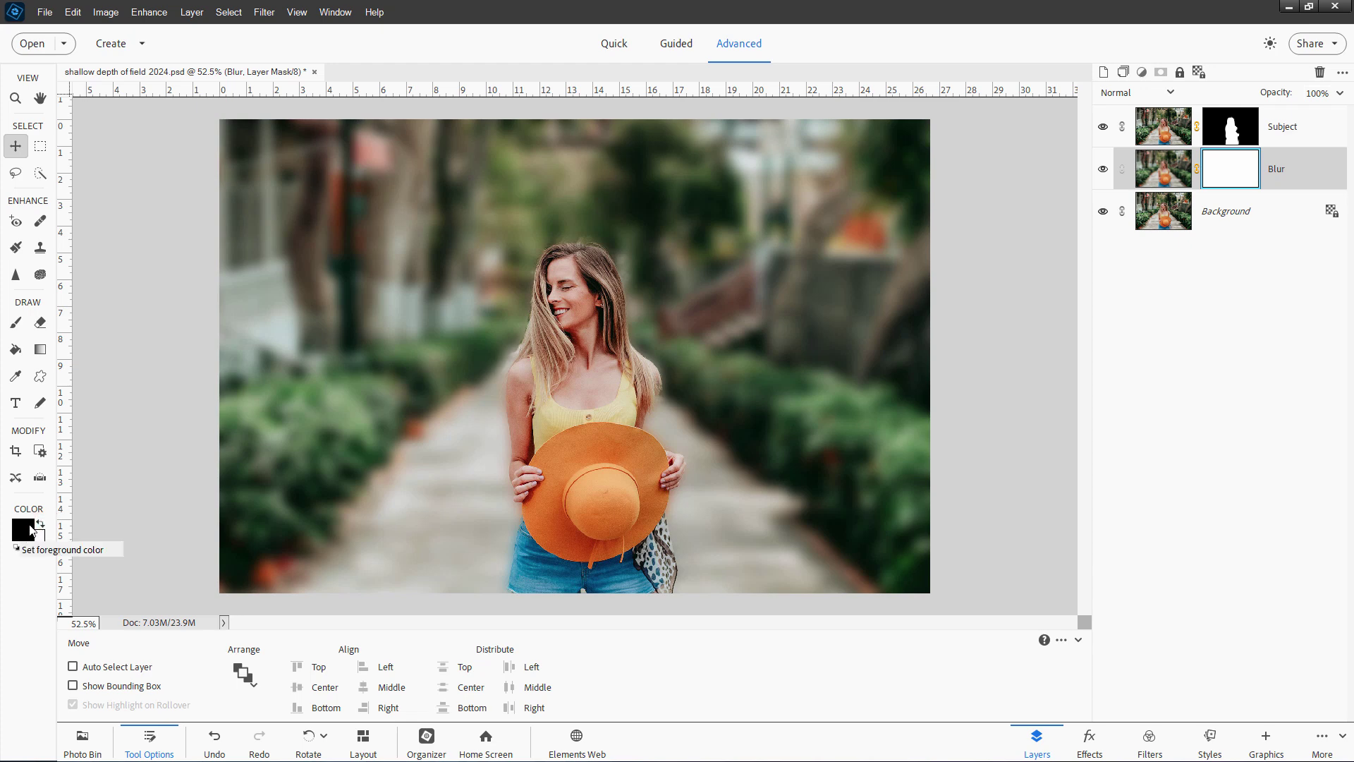
# - Choose the Black, White linear gradient and drag it vertically across the Blur layer's mask
pyautogui.click(45, 355)
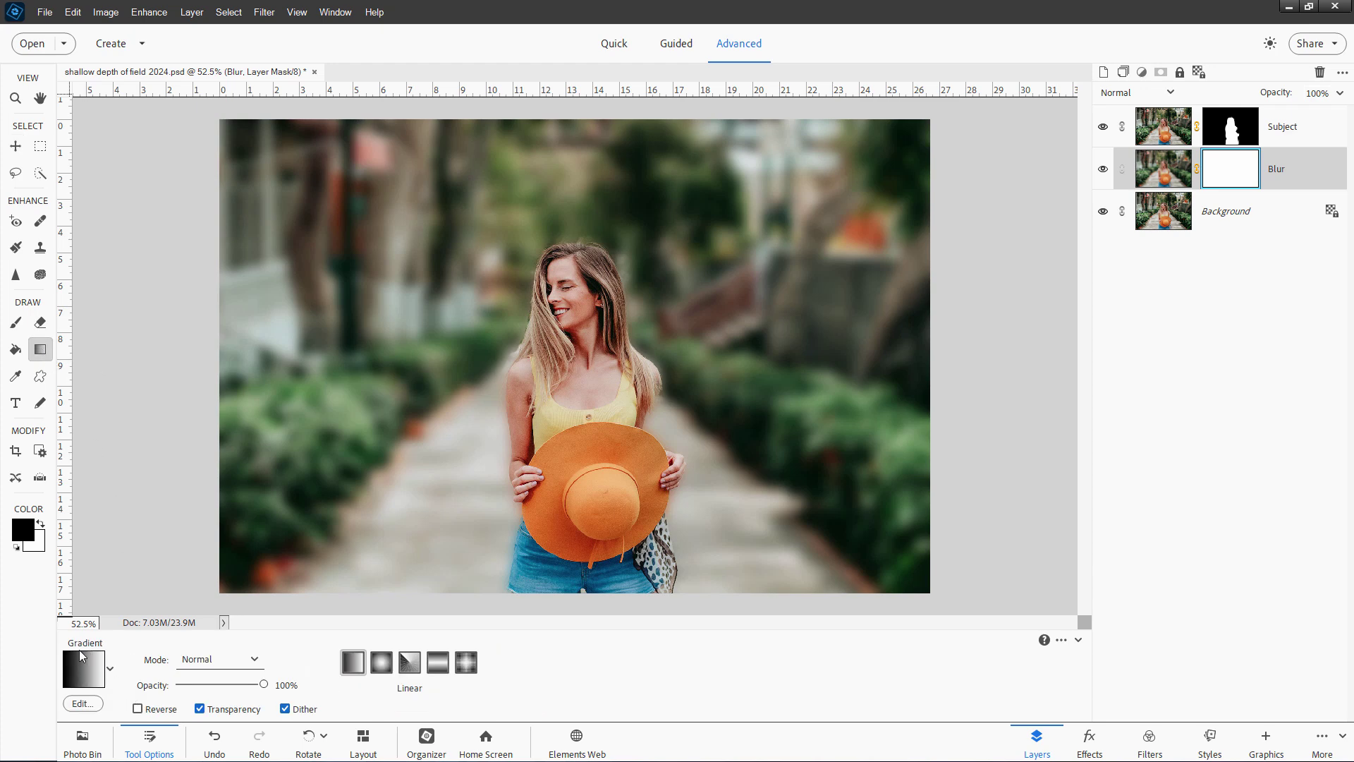
pyautogui.click(83, 672)
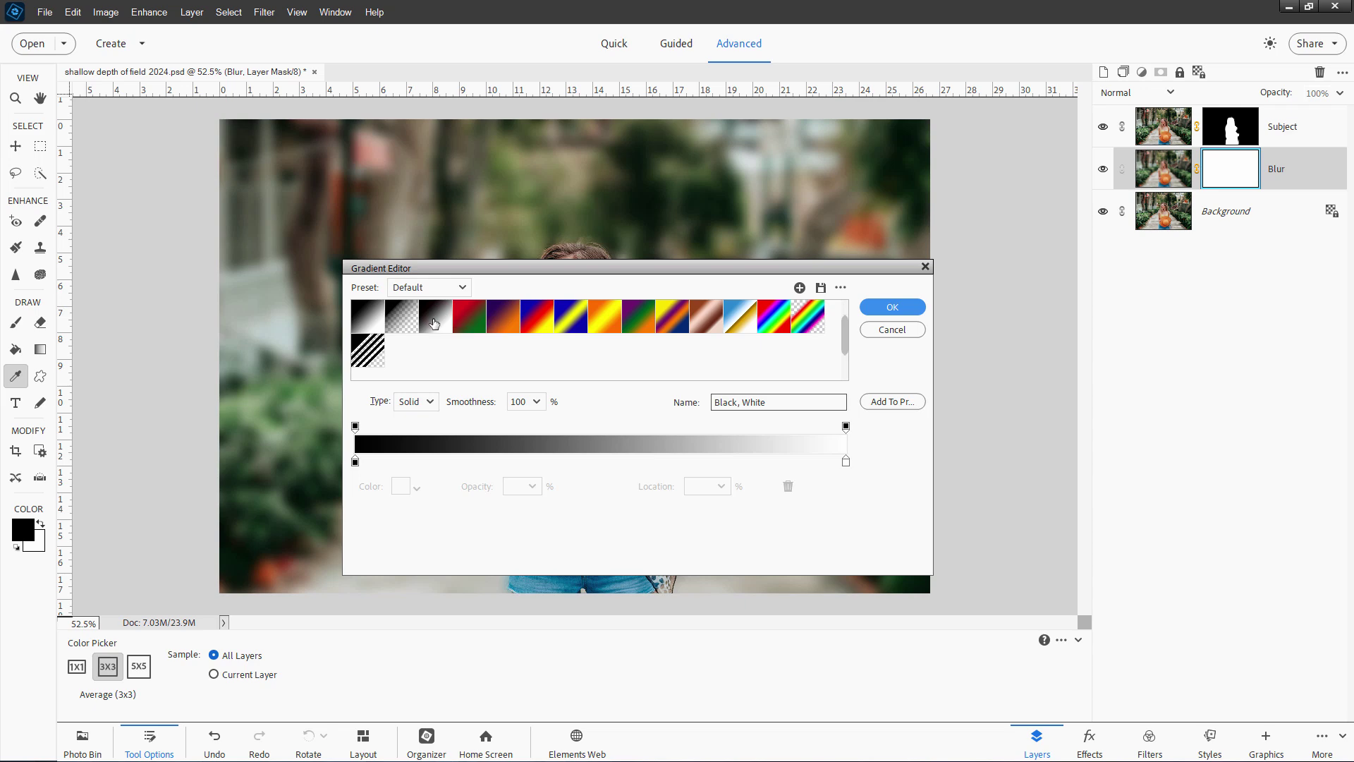
pyautogui.click(891, 308)
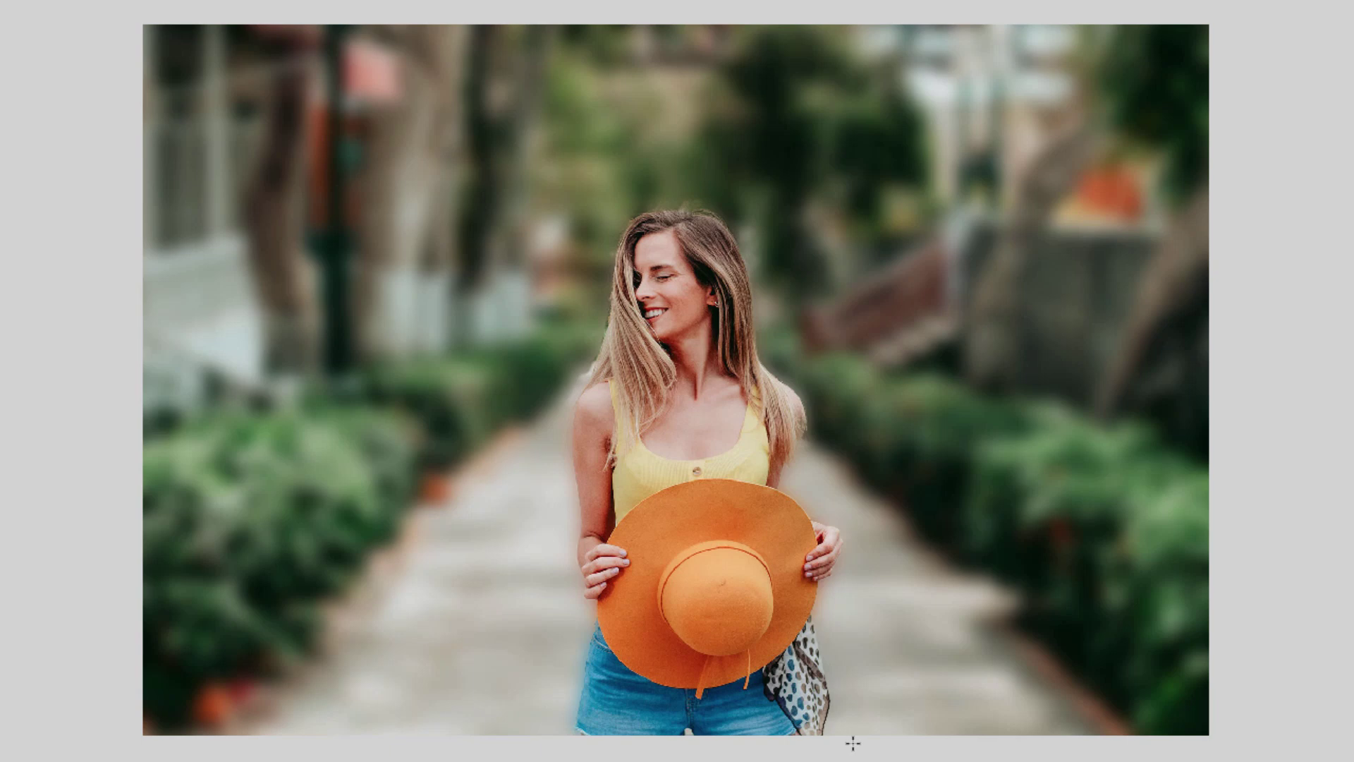
pyautogui.press('shift')
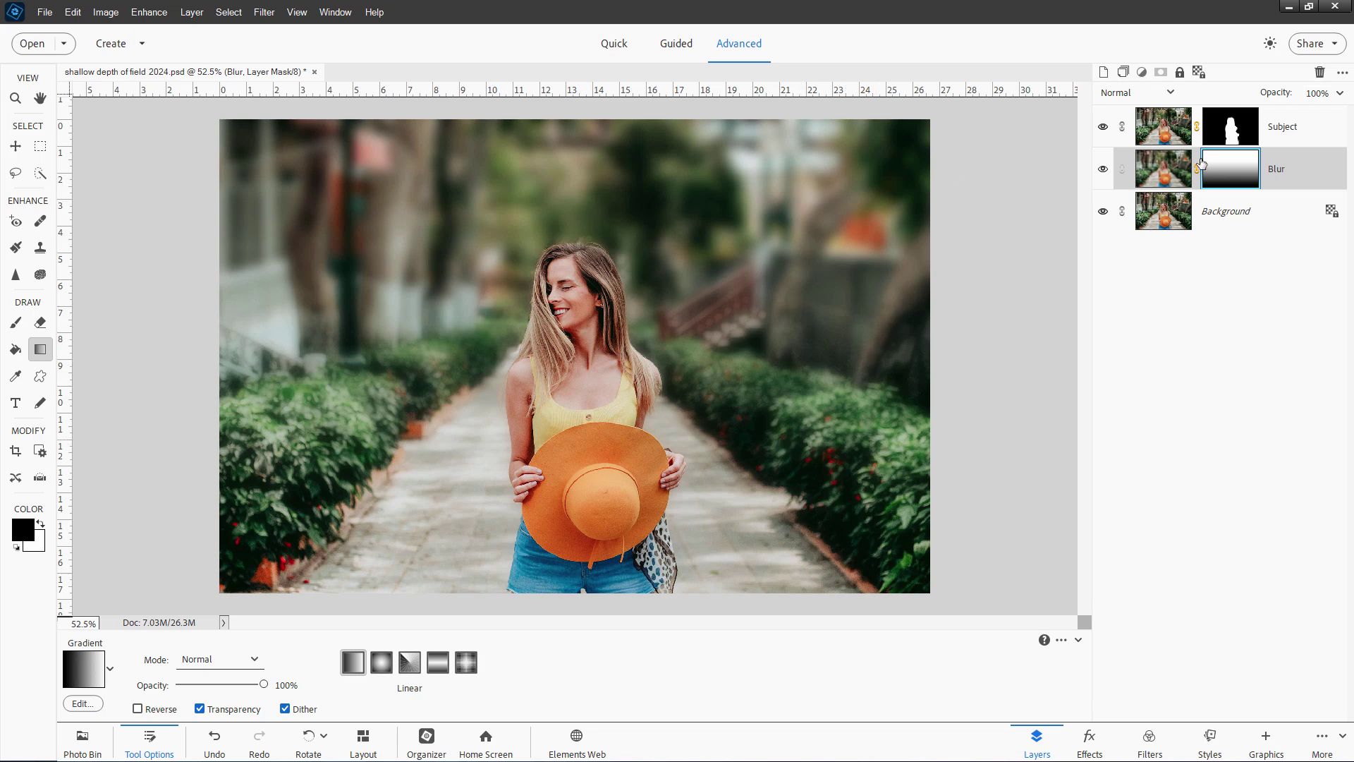
# - Create a new Levels 1 adjustment layer above the Subject layer
pyautogui.click(1334, 121)
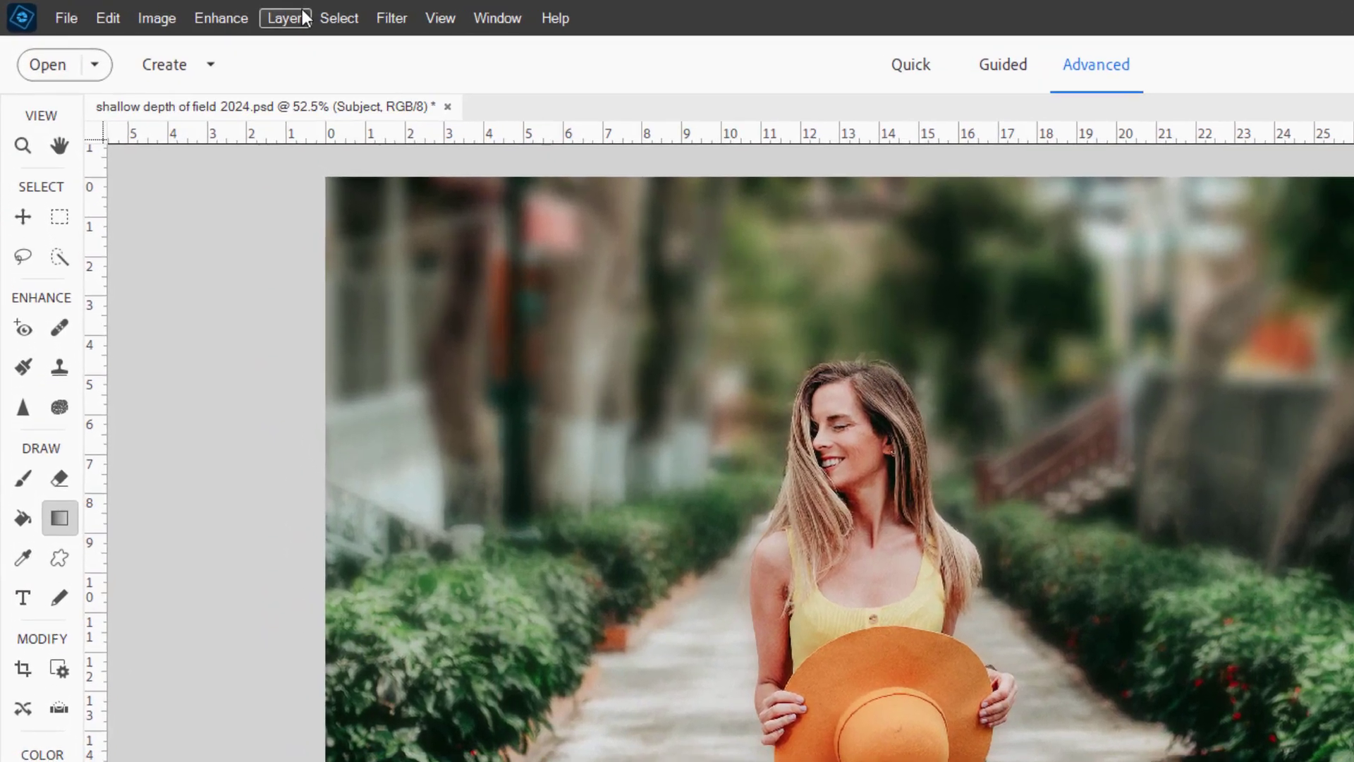
pyautogui.click(192, 12)
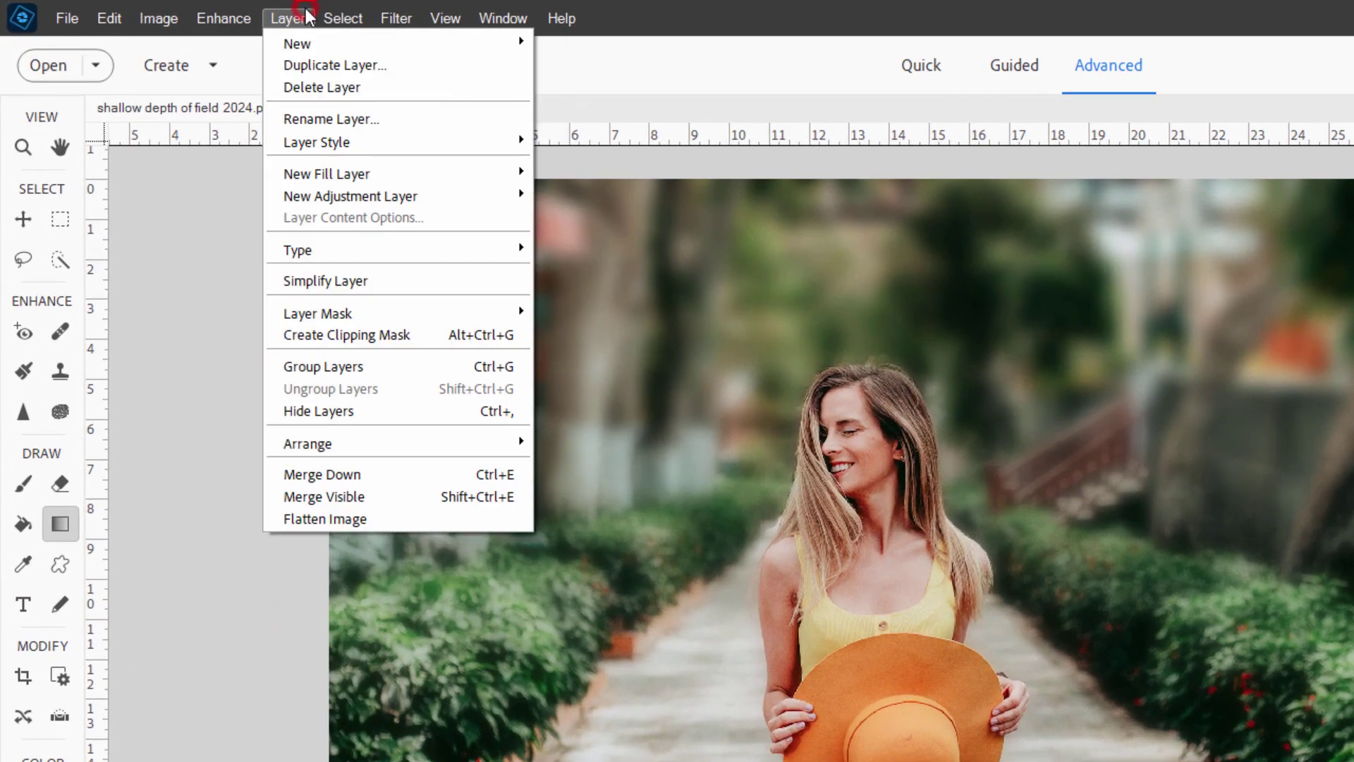
pyautogui.moveTo(356, 197)
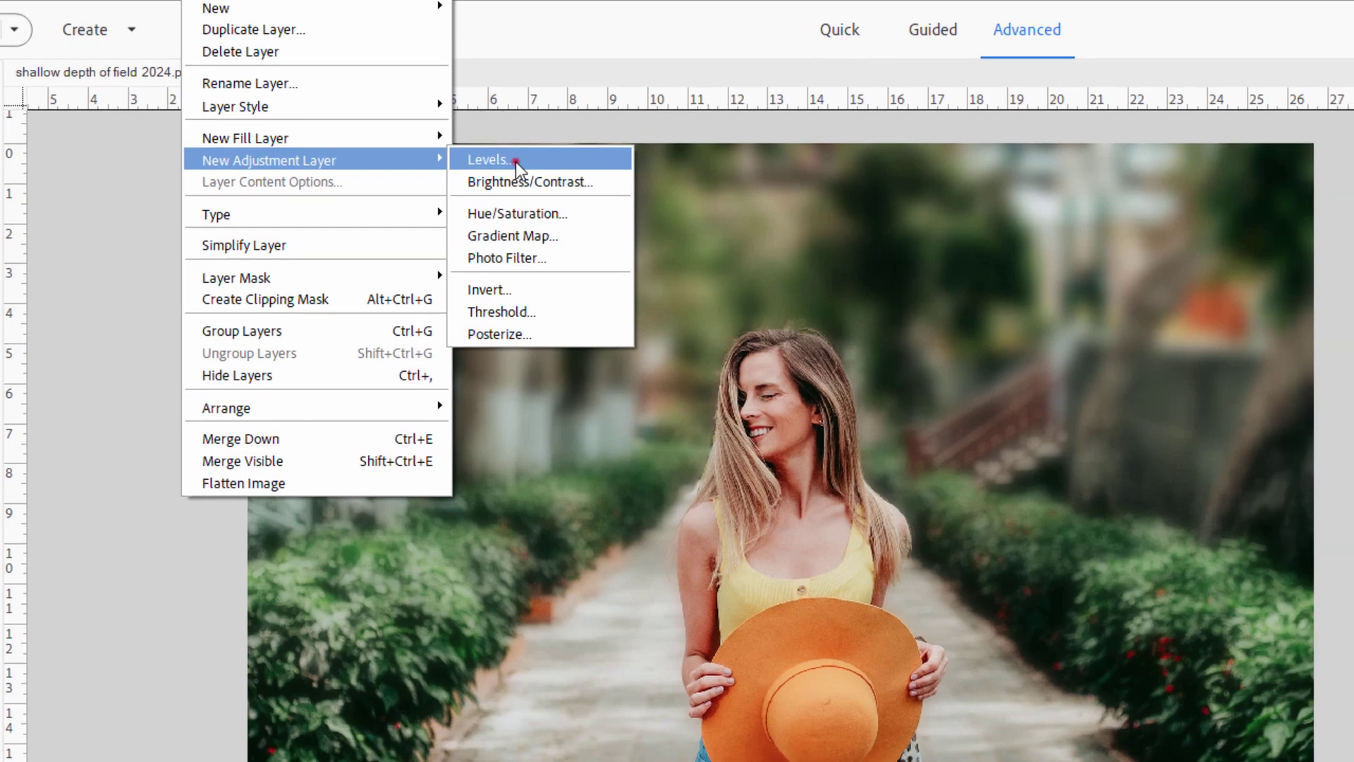
pyautogui.click(515, 162)
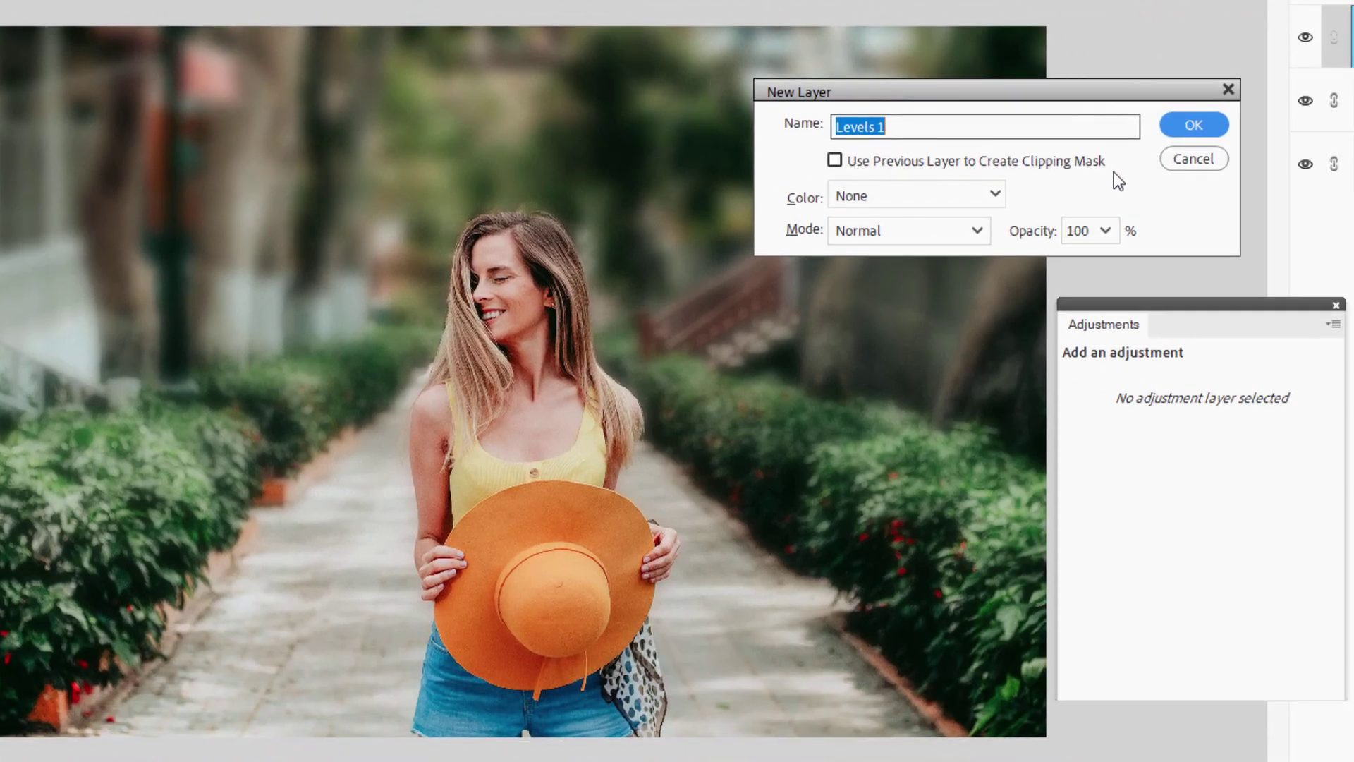
pyautogui.click(1194, 125)
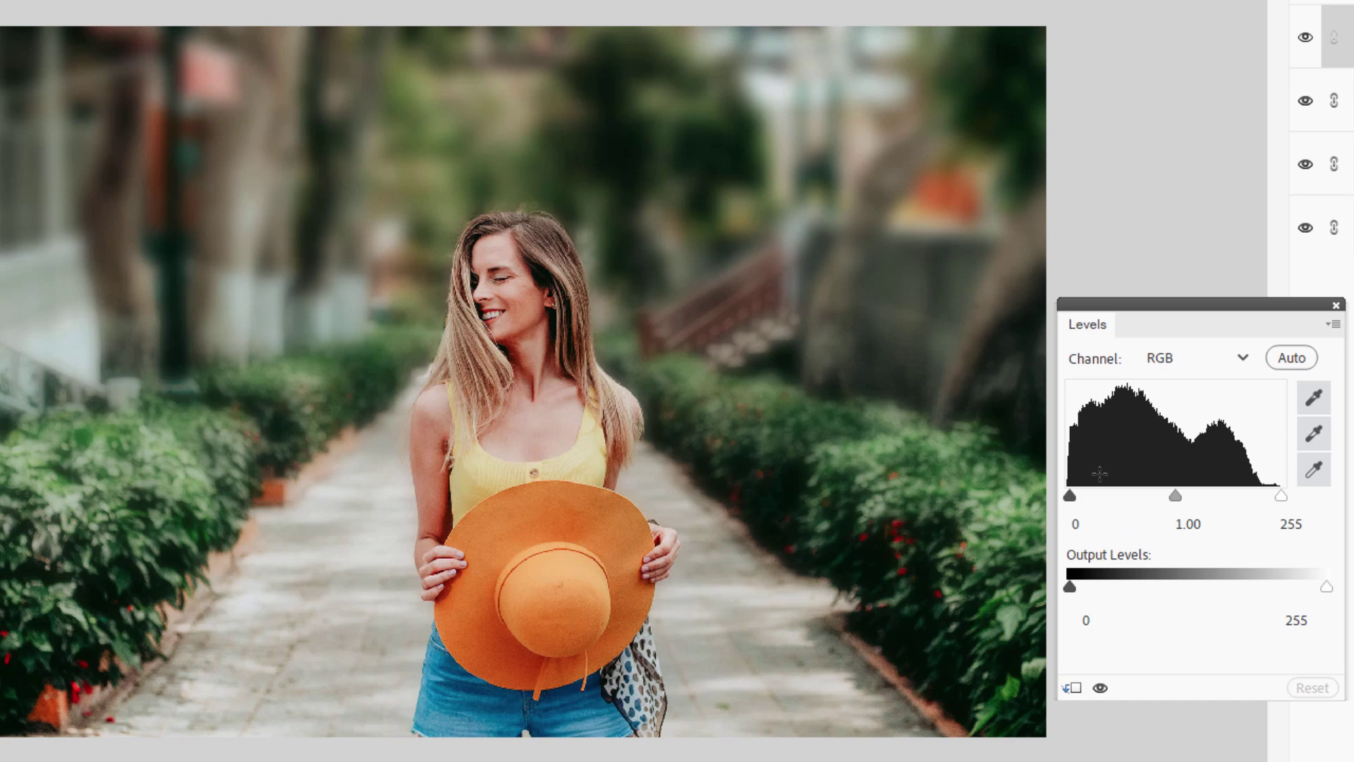
# - Set the Levels input black point to 15 and white point to 227
pyautogui.moveTo(1069, 496); pyautogui.dragTo(1082, 494)
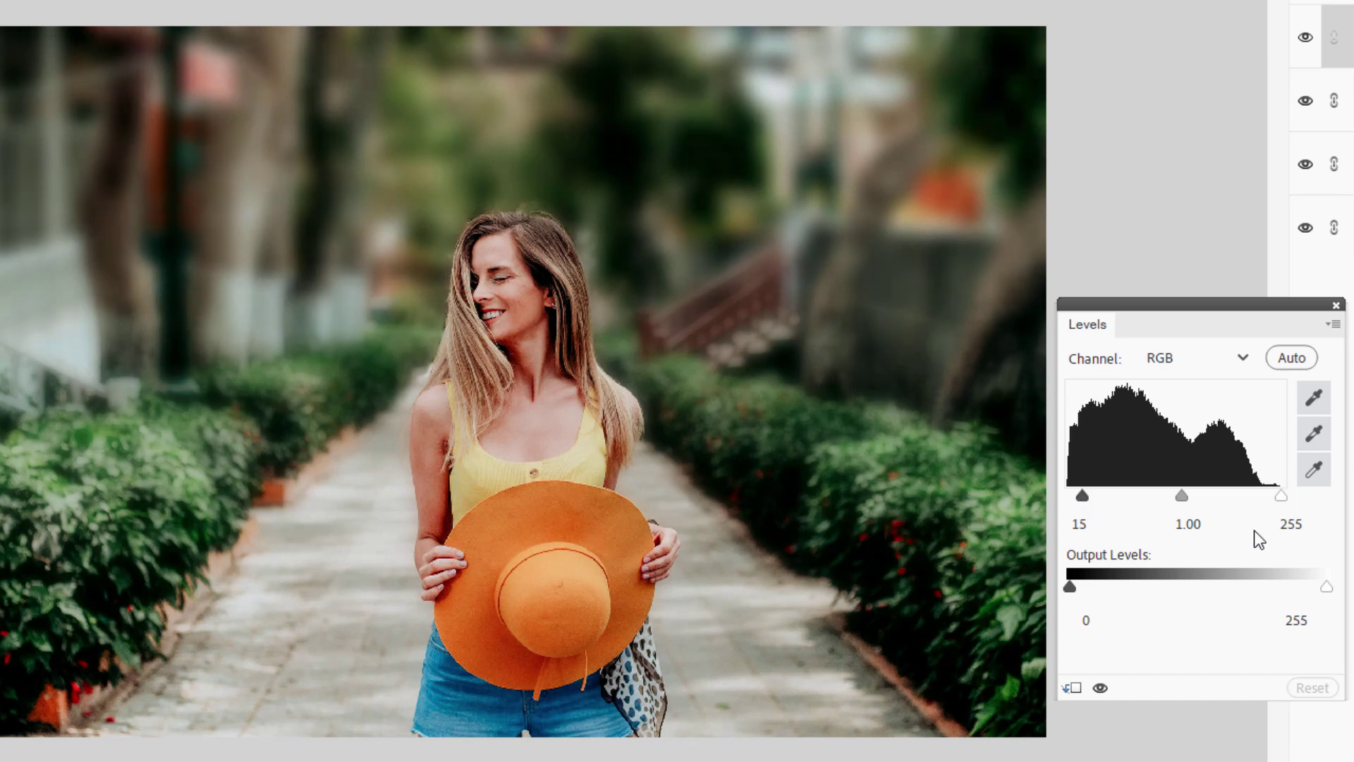
pyautogui.moveTo(1279, 499); pyautogui.dragTo(1267, 494)
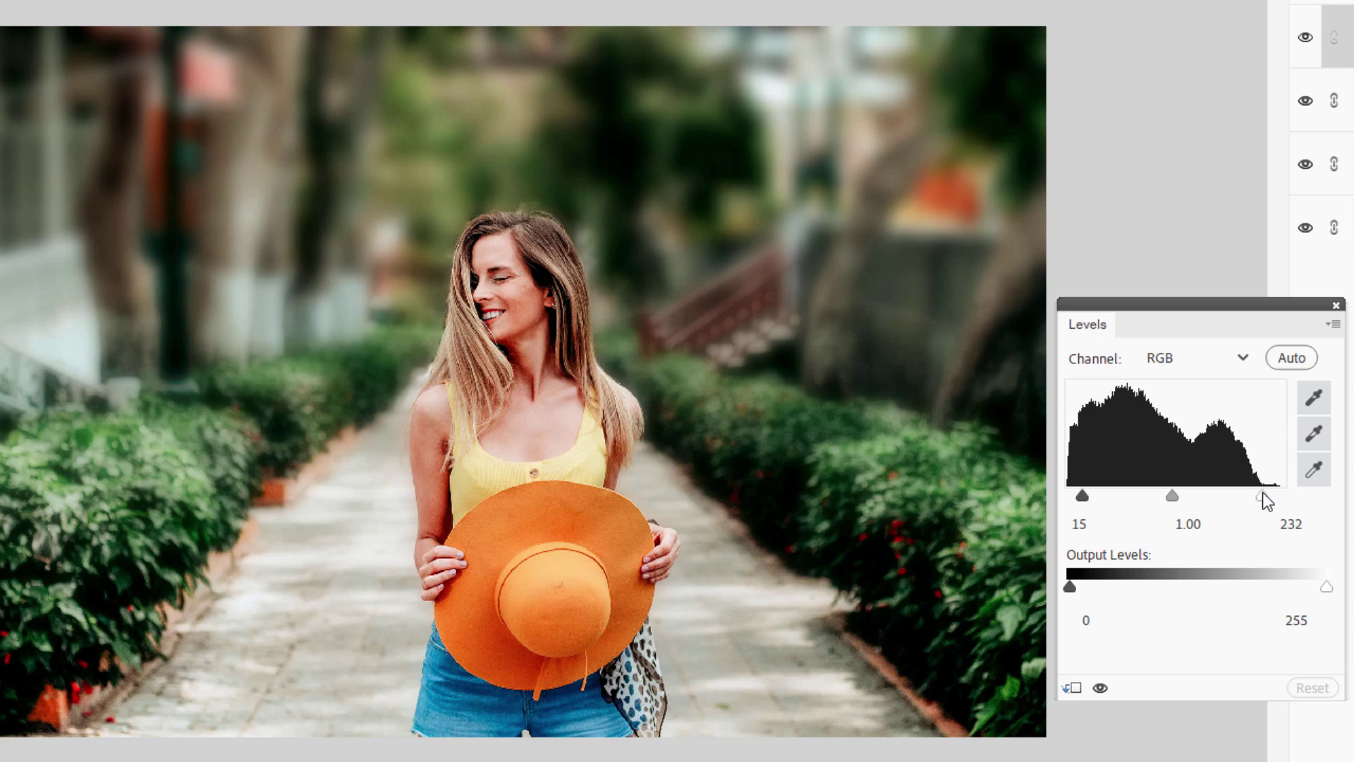
pyautogui.moveTo(1262, 496)
pyautogui.mouseDown()
pyautogui.moveTo(1211, 499)
pyautogui.moveTo(1275, 501)
pyautogui.moveTo(1257, 496)
pyautogui.mouseUp()
pyautogui.click(1100, 689)
# - Toggle the Levels adjustment off and on to compare, leaving it visible
pyautogui.click(1100, 688)
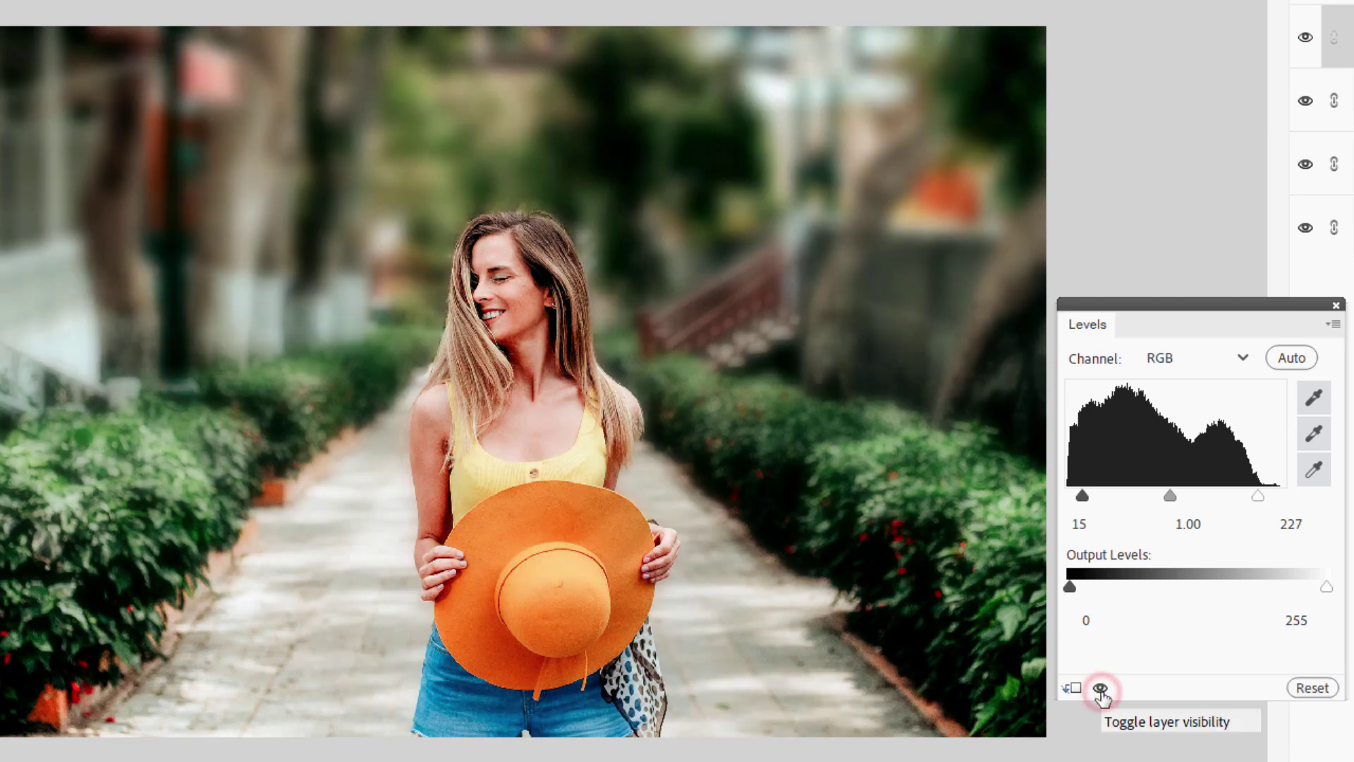
pyautogui.click(1100, 689)
pyautogui.click(1100, 689)
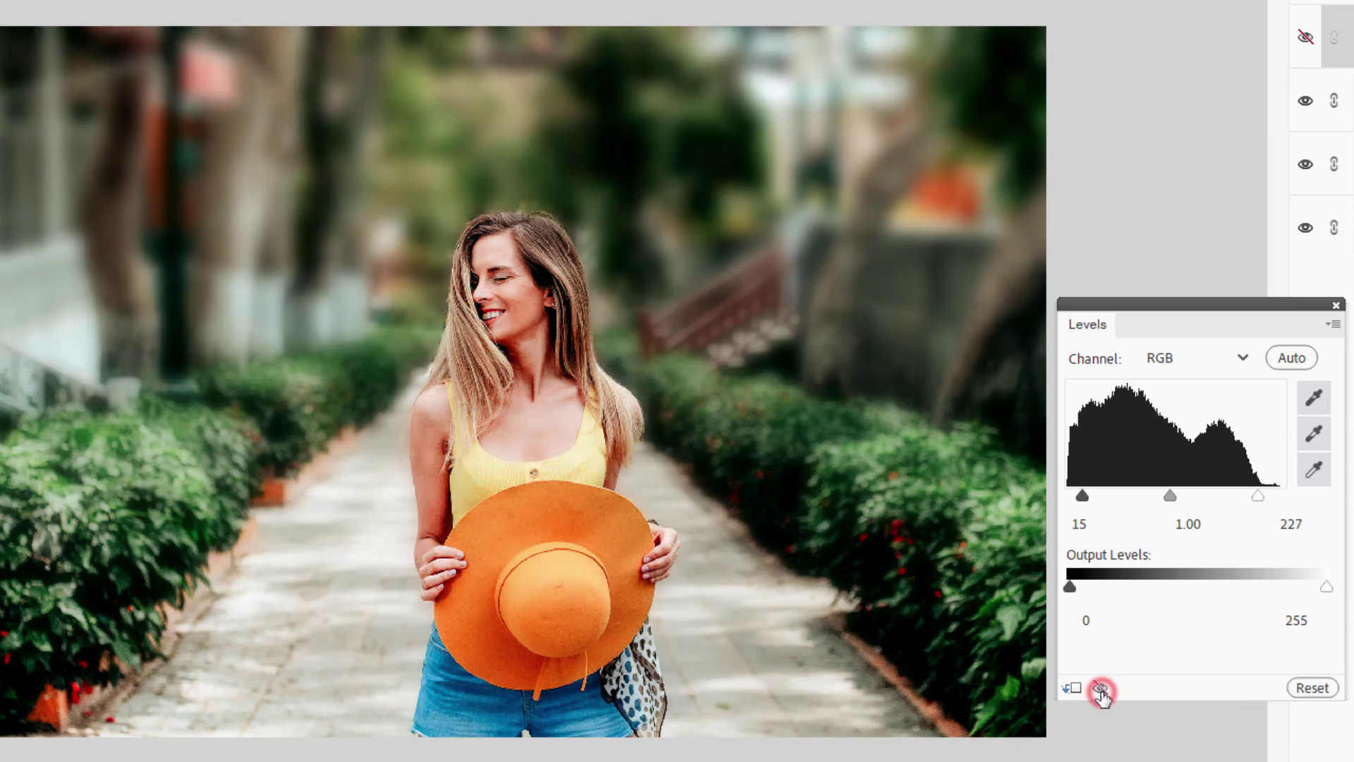
pyautogui.click(1100, 689)
pyautogui.click(1100, 689)
pyautogui.click(1335, 306)
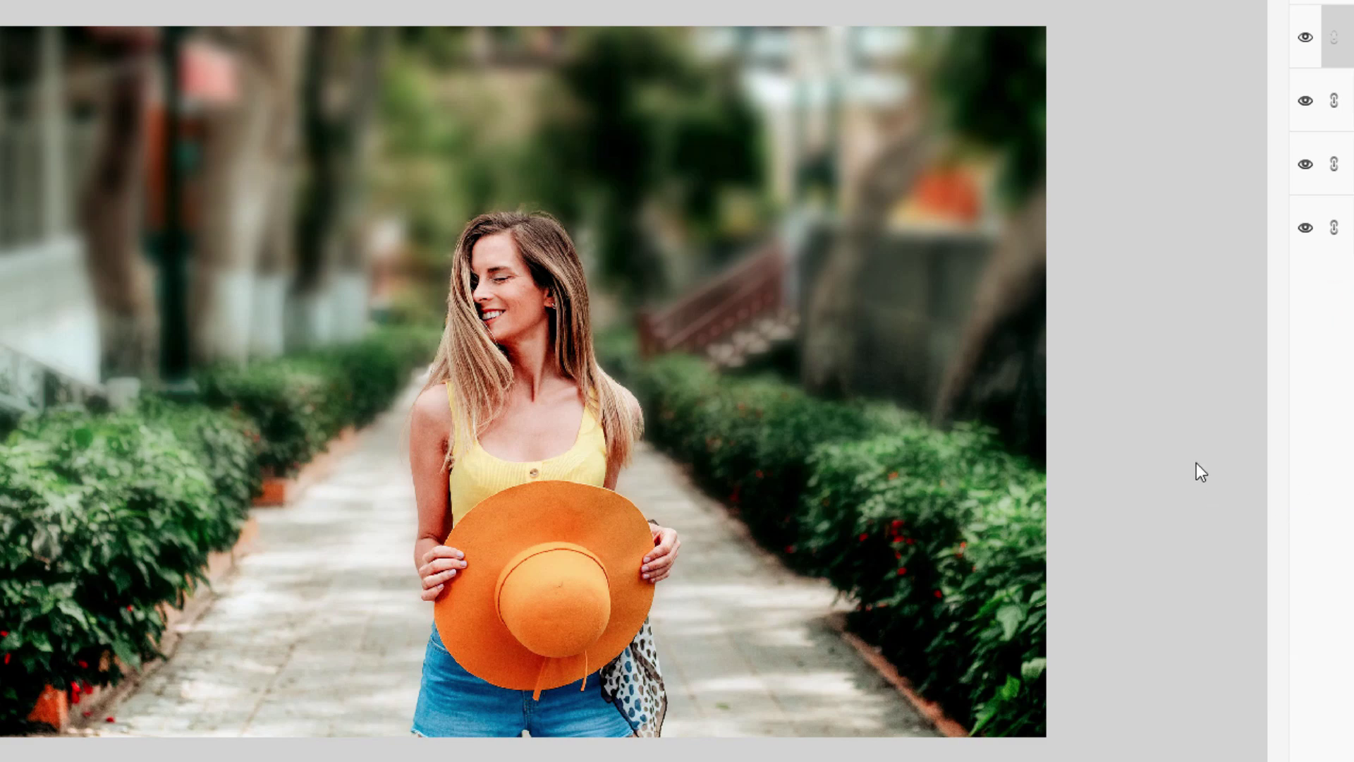